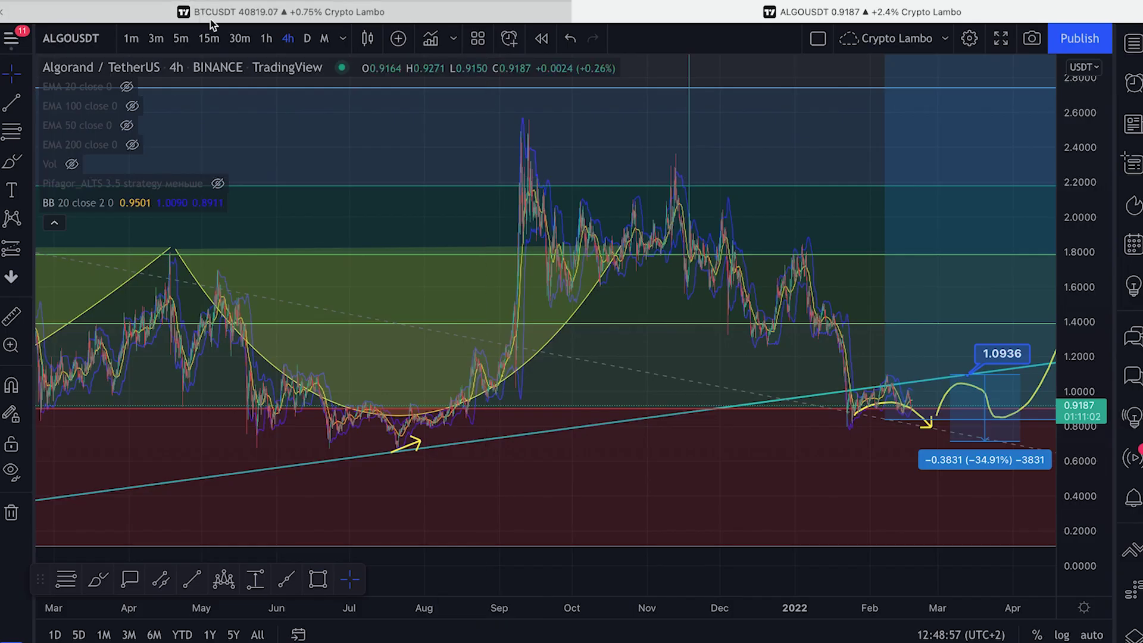
- Switch to the BTCUSDT chart and frame the February price action between the purple and yellow zones
click(210, 24)
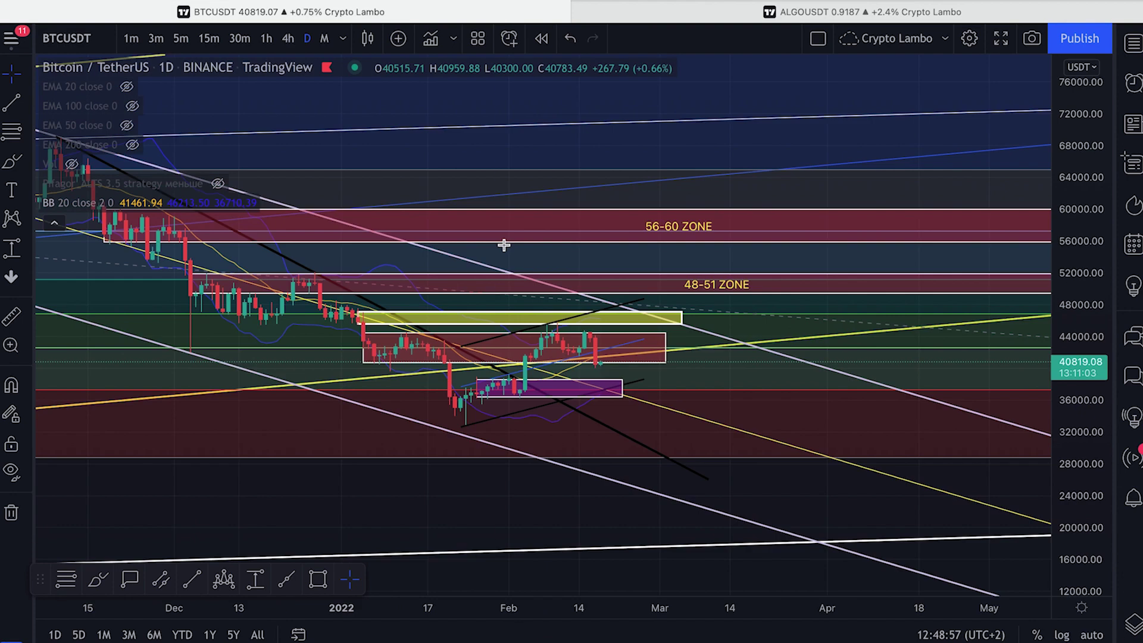
drag(1098, 435, 953, 351)
drag(1064, 362, 1064, 209)
scroll(666, 363, up, 2)
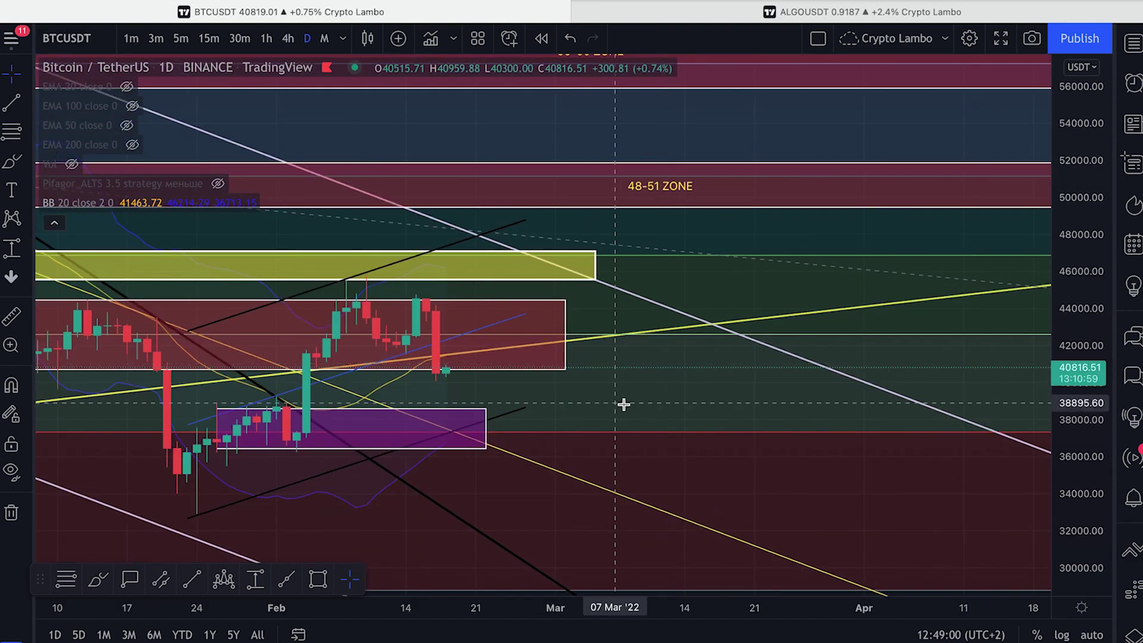
drag(623, 403, 791, 370)
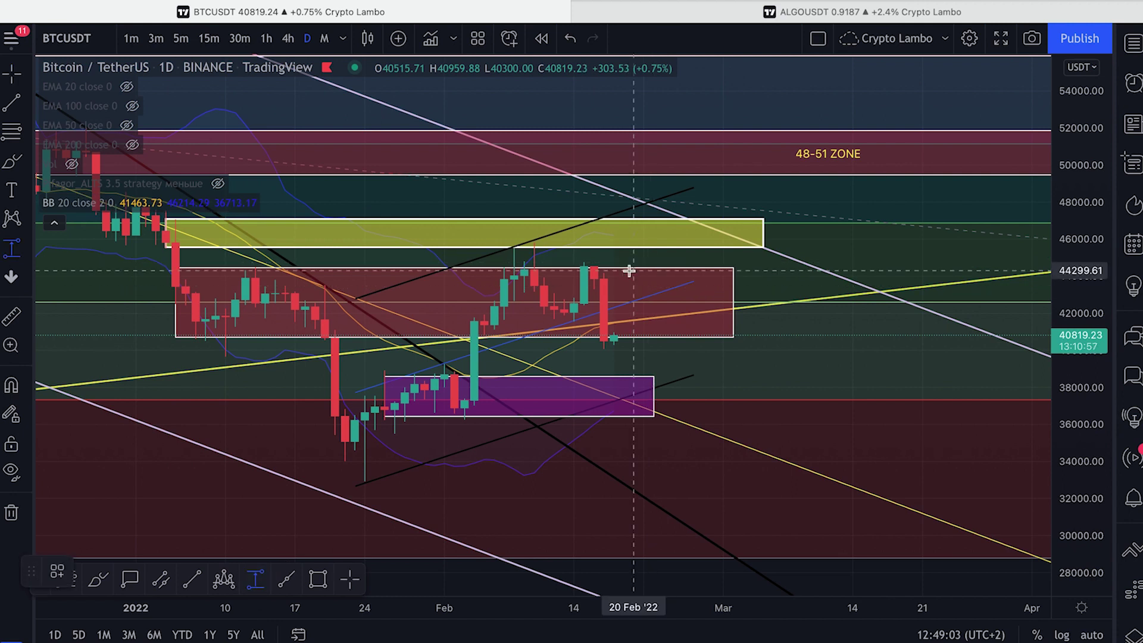
- Measure the latest daily drop with a price range, and delete the measurement
click(653, 351)
key(Delete)
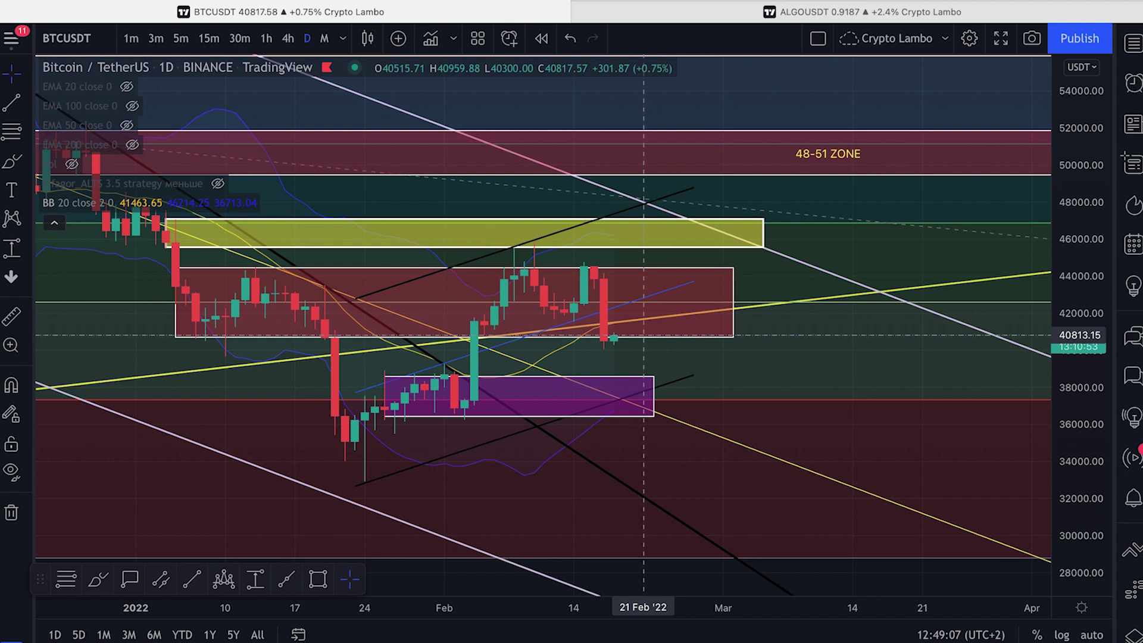
scroll(656, 340, down, 3)
drag(1078, 250, 1079, 334)
scroll(703, 396, up, 5)
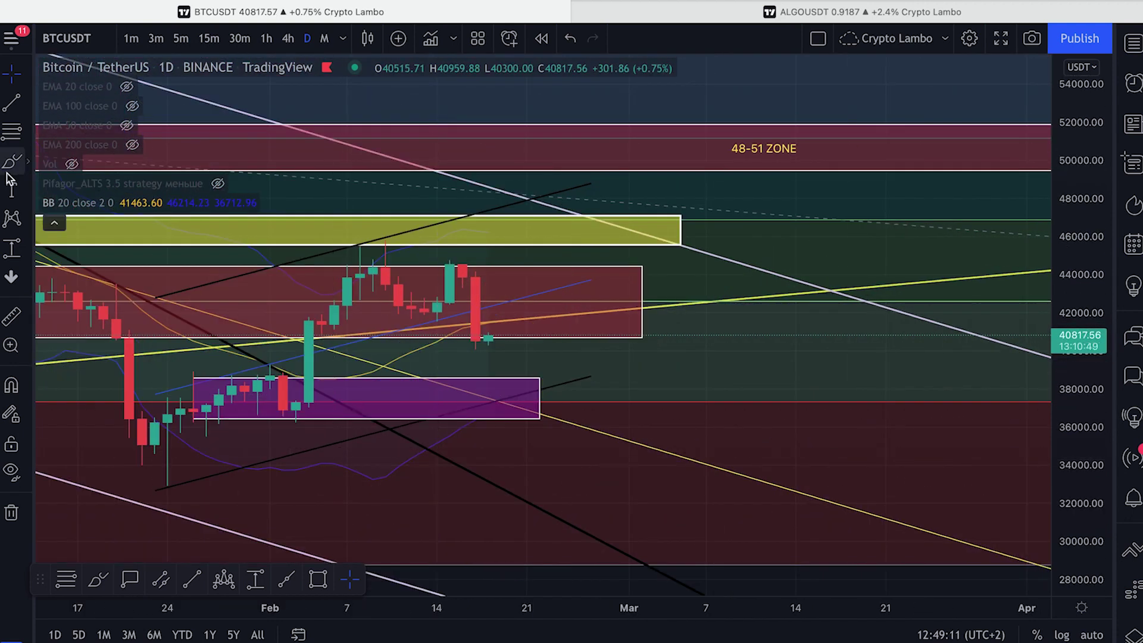
- Switch the BTCUSDT chart to the 4-hour interval, with the Brush ready for drawing
click(9, 162)
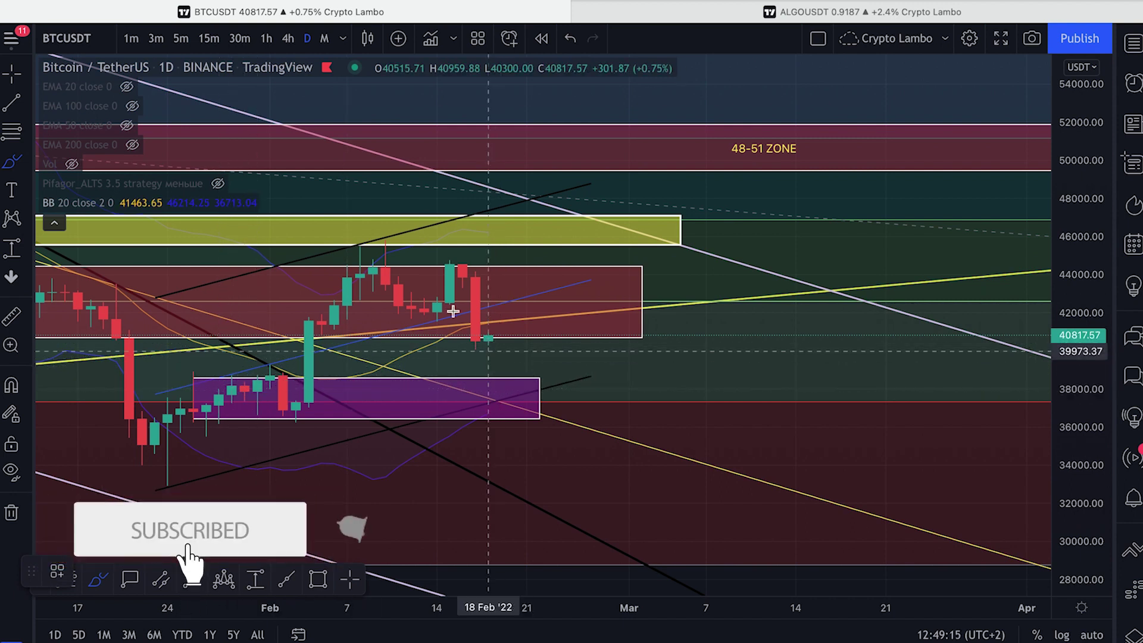
scroll(494, 356, down, 2)
scroll(369, 408, down, 3)
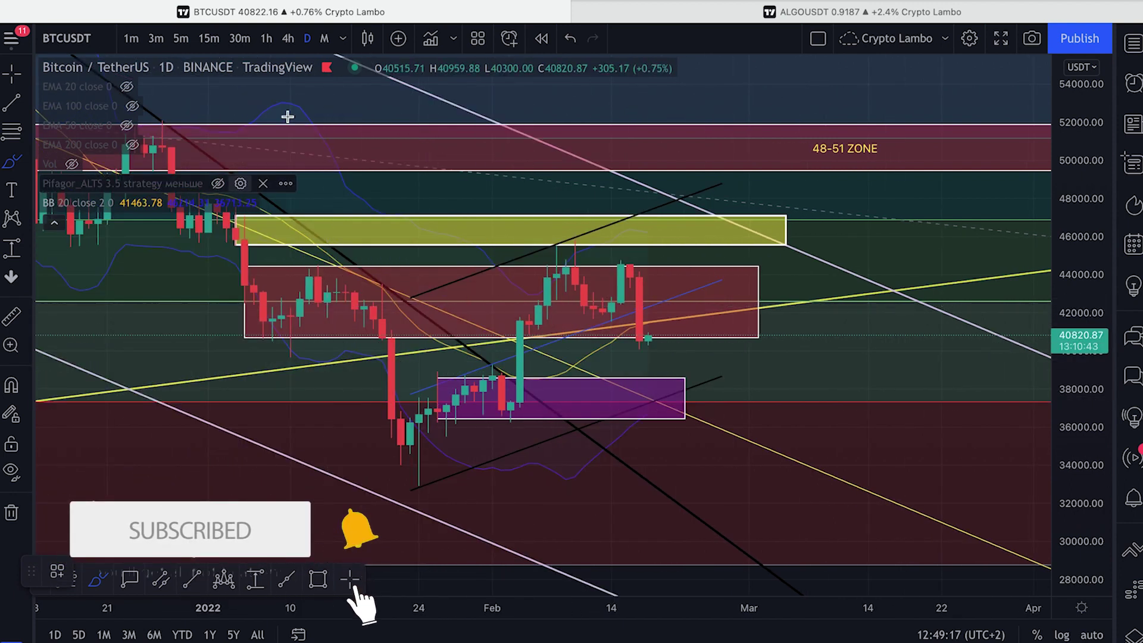
click(287, 39)
scroll(678, 296, down, 4)
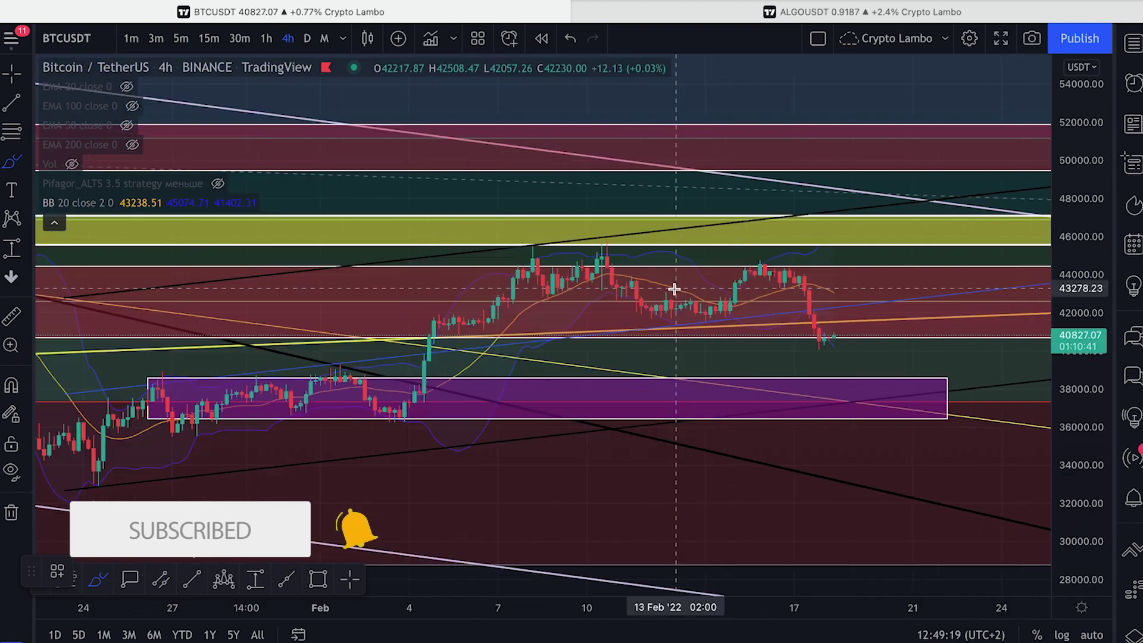
drag(397, 383, 593, 394)
click(572, 40)
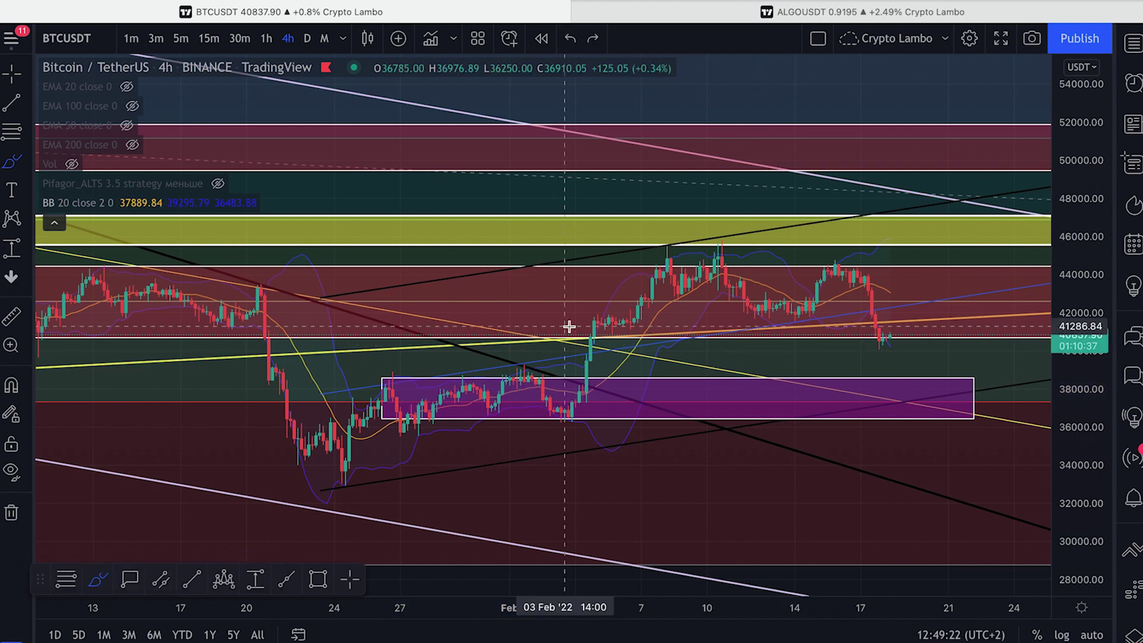
scroll(567, 327, down, 3)
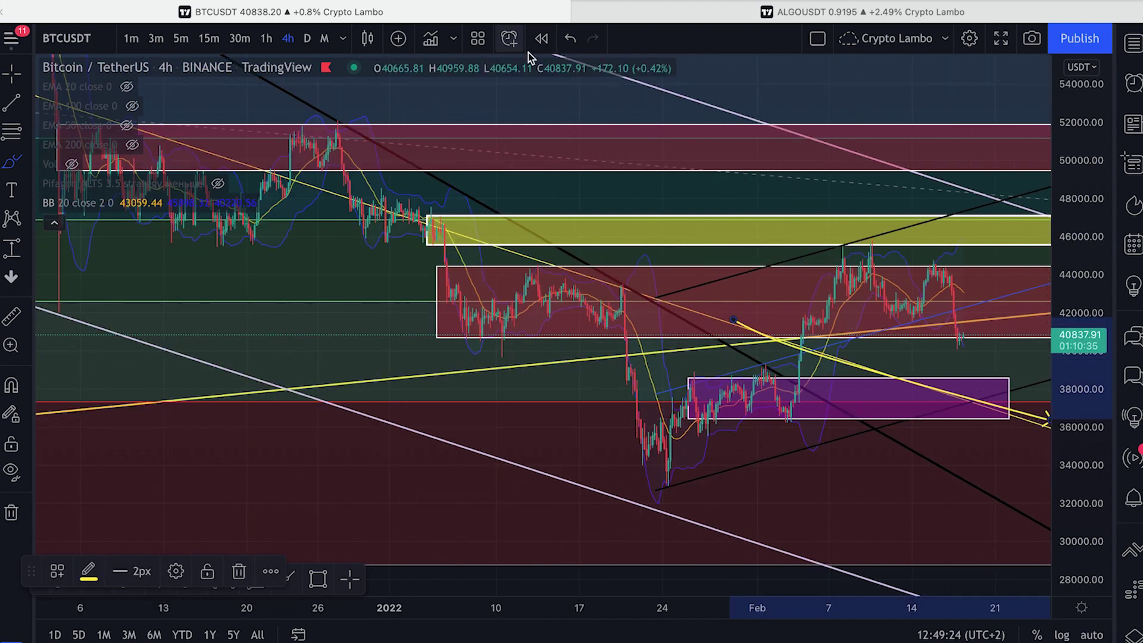
click(570, 38)
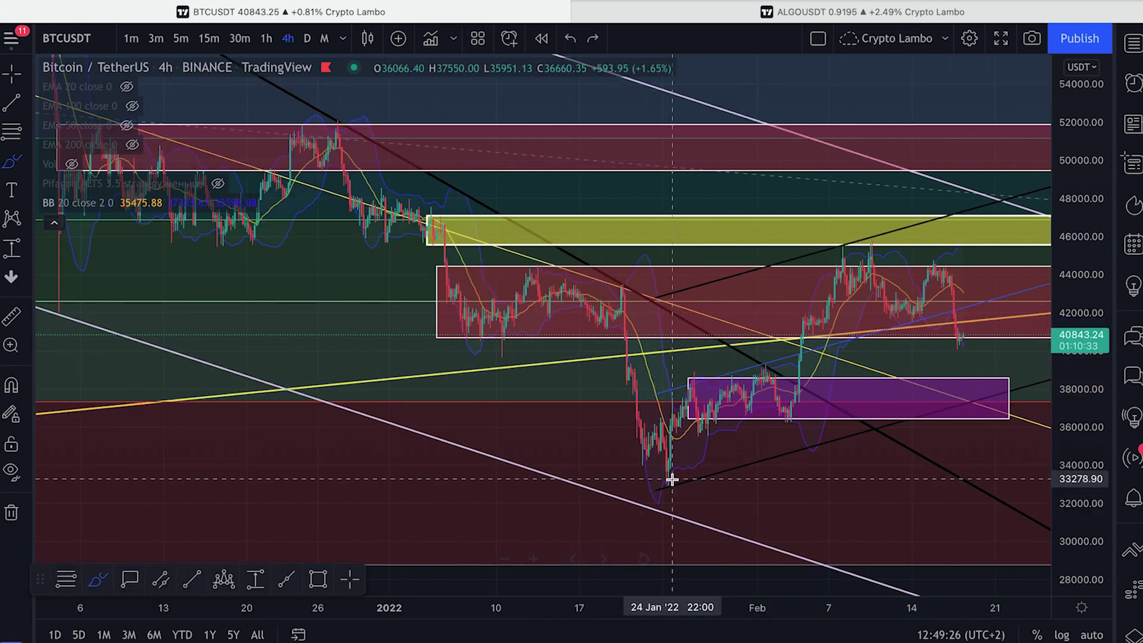
- Brush the rise from the January low to the yellow zone, adding a falling arrow into the purple zone and a short arrow at the peak
mouse_move(663, 488)
mouse_down()
mouse_move(726, 378)
mouse_move(754, 373)
mouse_move(803, 390)
mouse_move(870, 247)
mouse_up()
drag(703, 311, 943, 383)
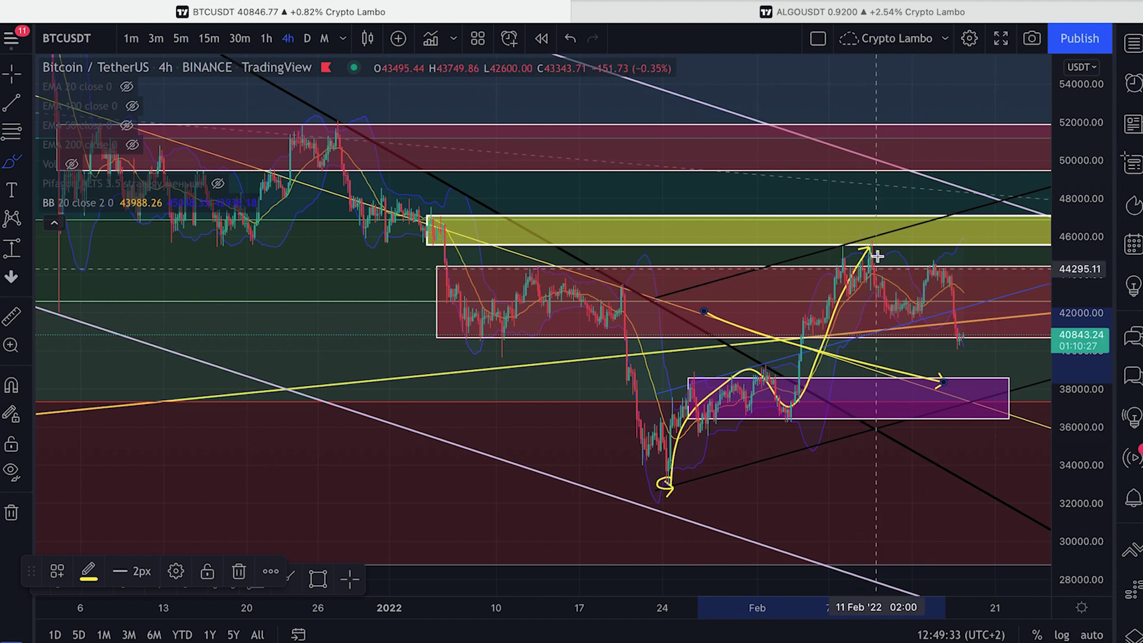
drag(852, 243, 873, 248)
scroll(827, 249, down, 2)
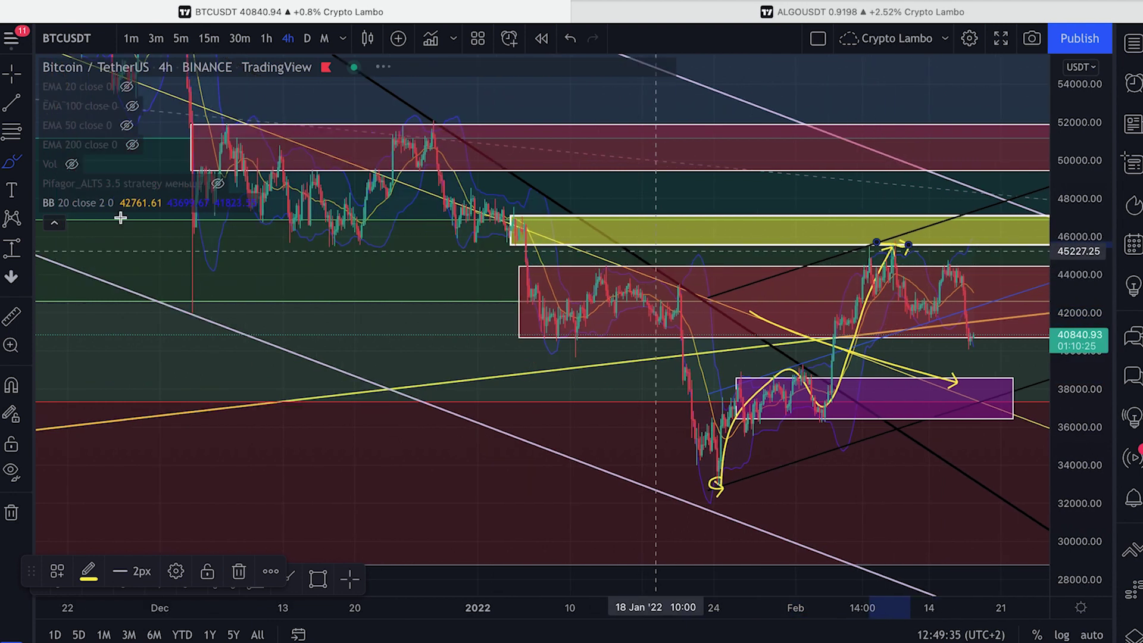
- Sketch the pullback from the yellow zone, the rebound to the mid-February high and a drop into the purple zone with brush arrows
drag(638, 184, 260, 173)
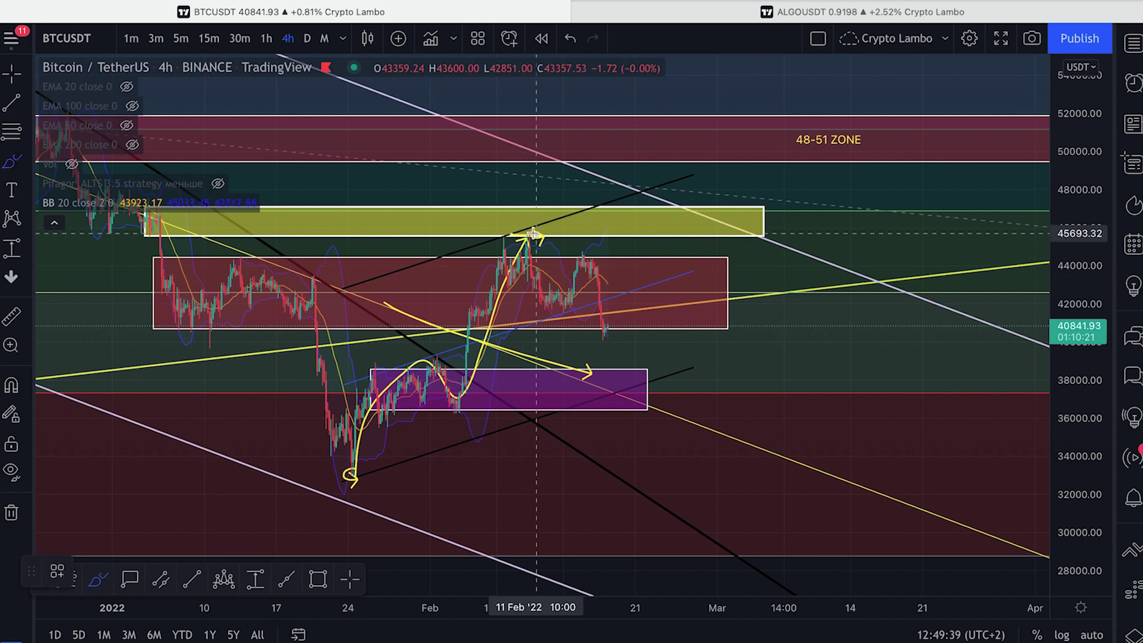
mouse_move(538, 238)
mouse_down()
mouse_move(560, 316)
mouse_move(591, 253)
mouse_up()
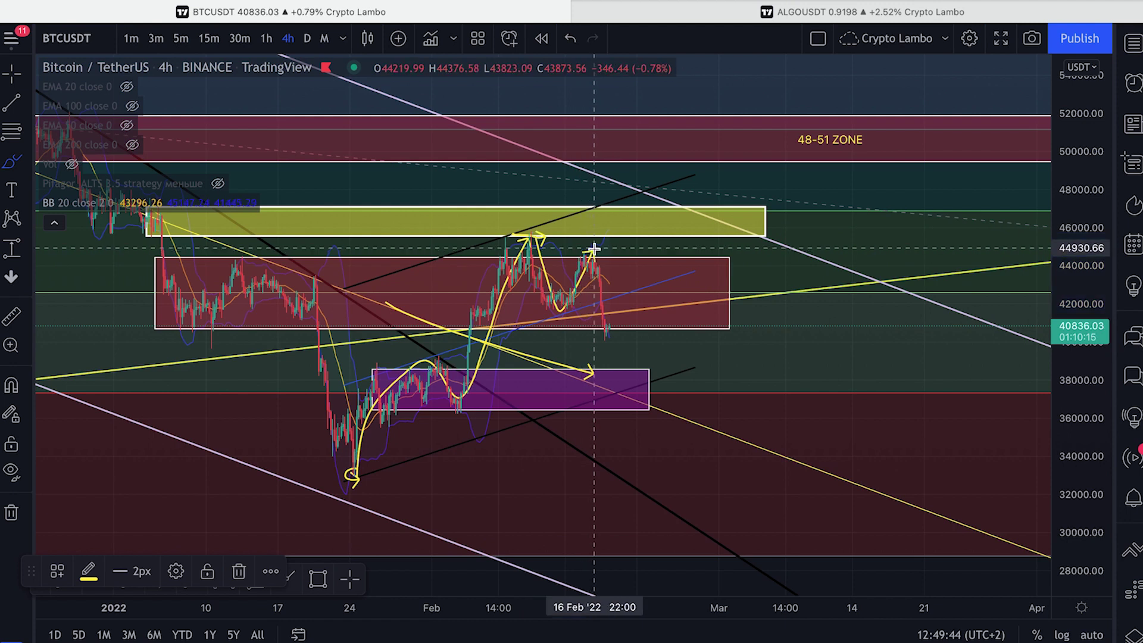
drag(594, 249, 615, 374)
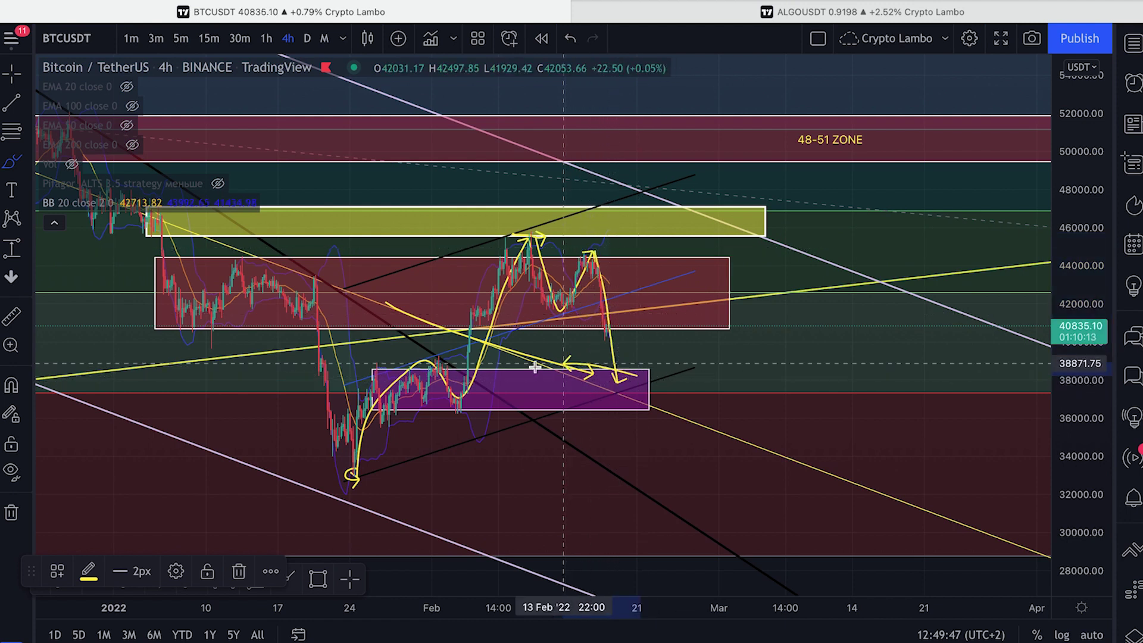
mouse_move(524, 396)
mouse_down()
mouse_move(613, 381)
mouse_move(630, 400)
mouse_up()
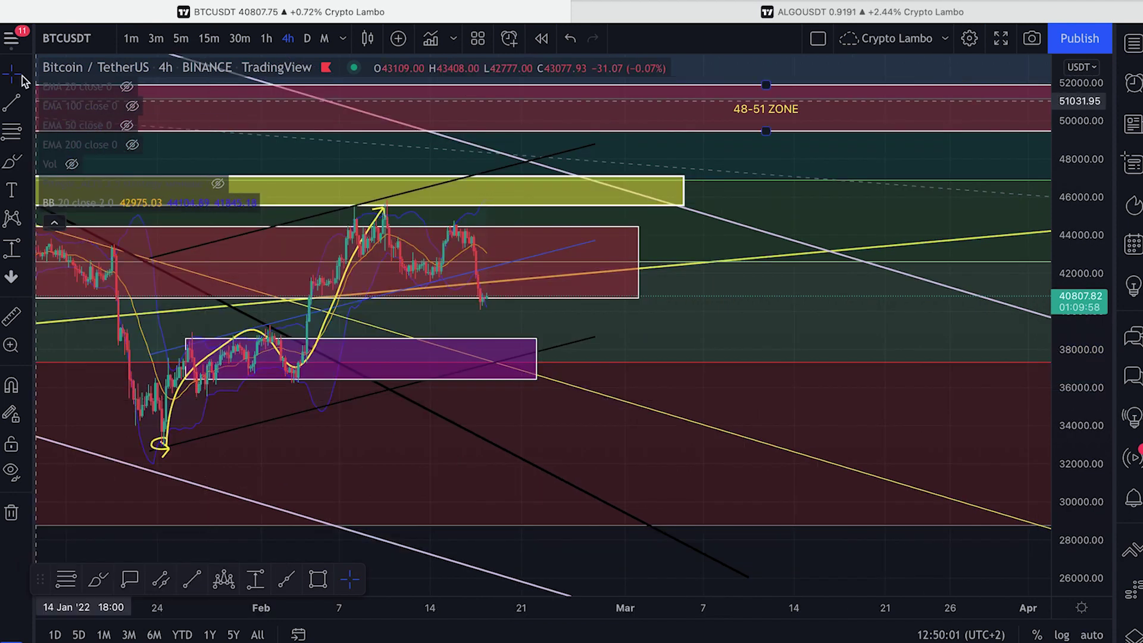
- Brush short arrows in and just below the purple zone, and a projected rise from it through the yellow zone to about 47,500
click(12, 165)
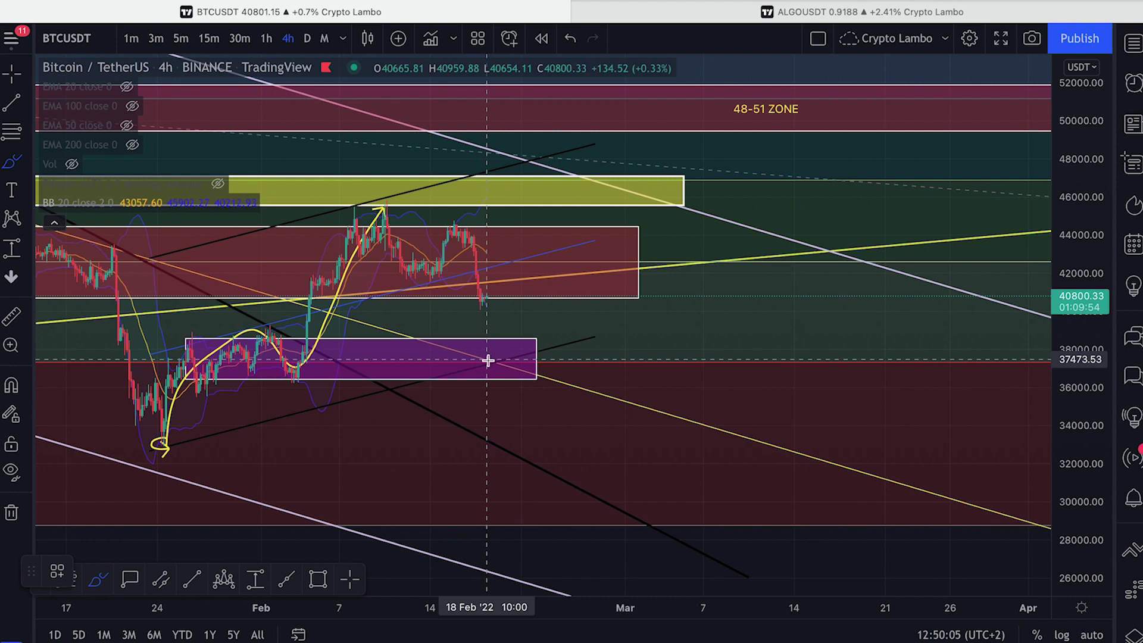
drag(489, 360, 504, 360)
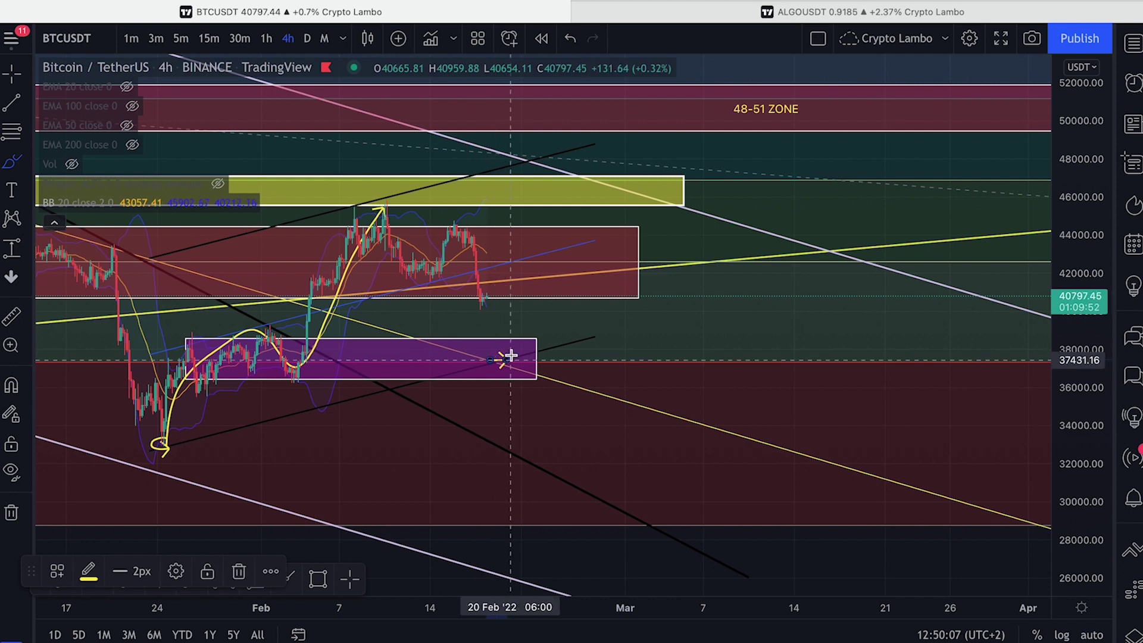
scroll(507, 358, down, 1)
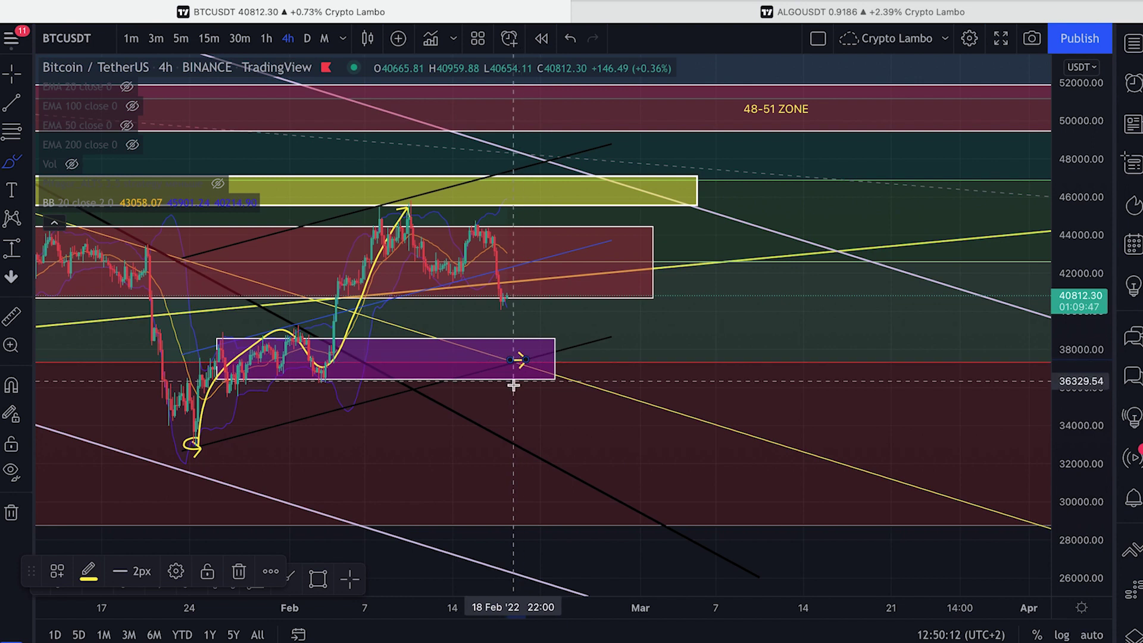
drag(505, 395, 534, 399)
mouse_move(521, 363)
mouse_down()
mouse_move(535, 316)
mouse_move(593, 268)
mouse_move(632, 169)
mouse_up()
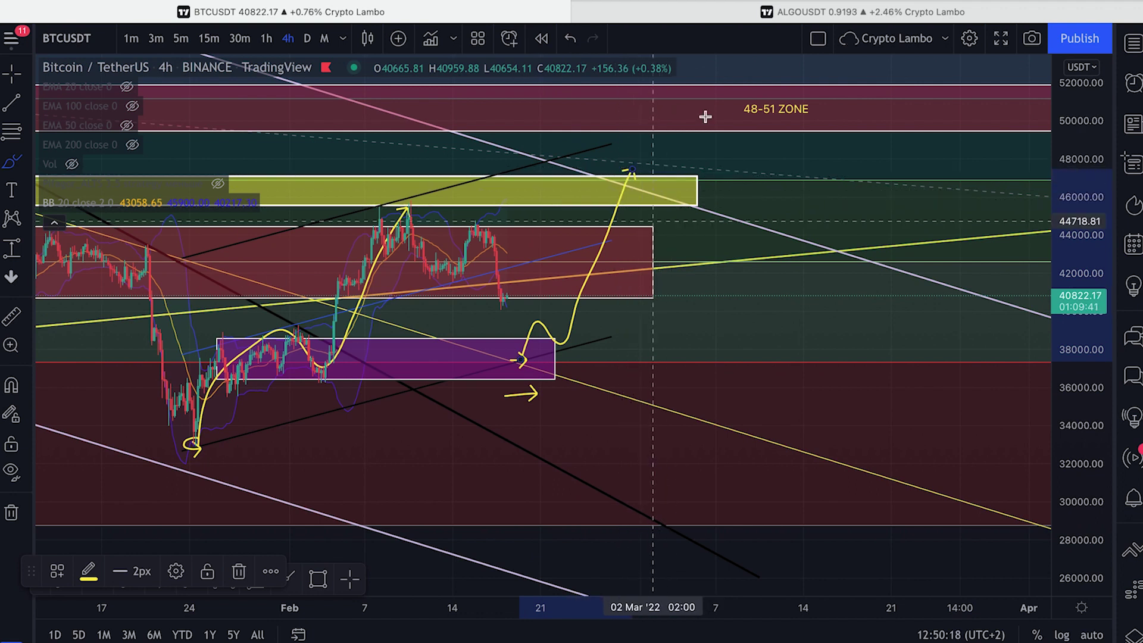
scroll(714, 137, left, 2)
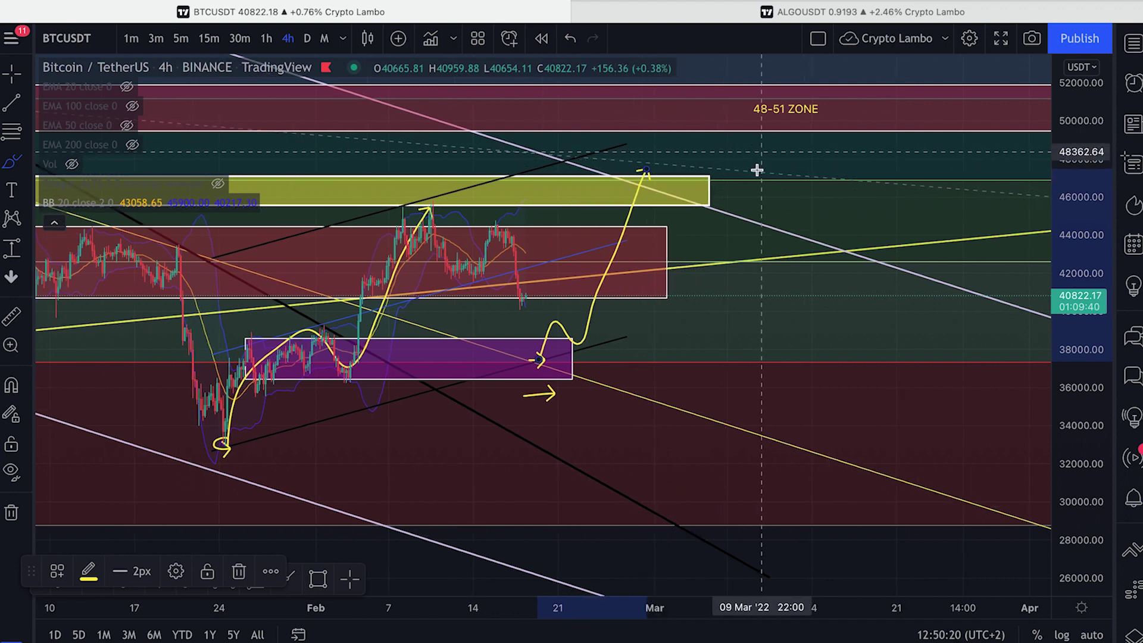
drag(749, 179, 762, 306)
drag(881, 150, 823, 269)
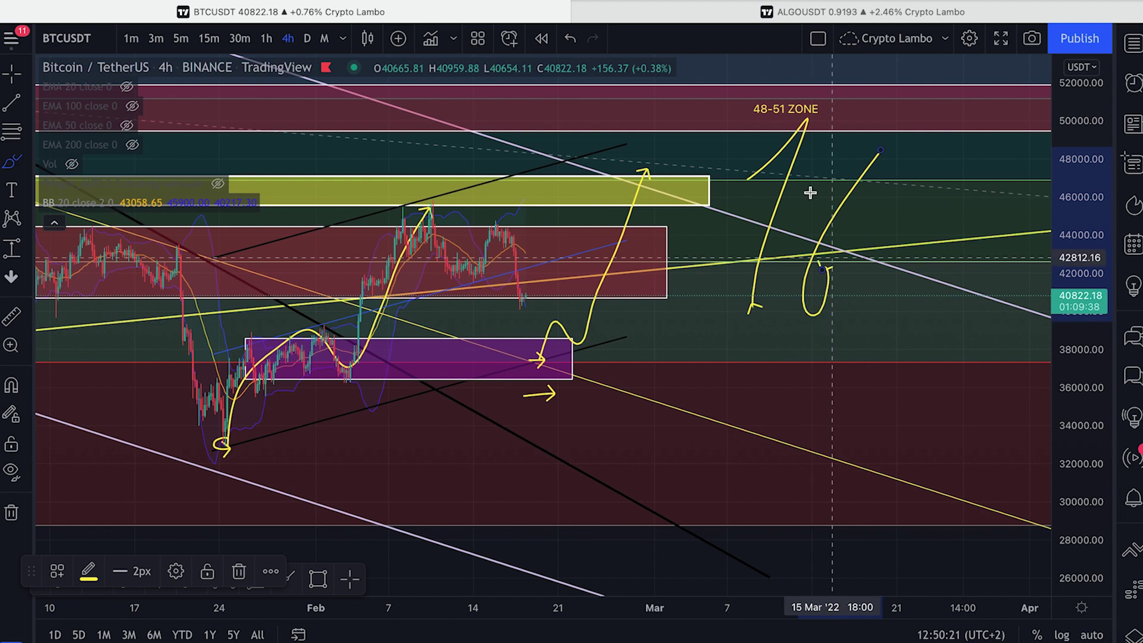
click(570, 40)
click(570, 39)
- Extend the projected rise with a brush arrow to about 49,500 and circle the 48-51 ZONE label
drag(633, 197, 690, 130)
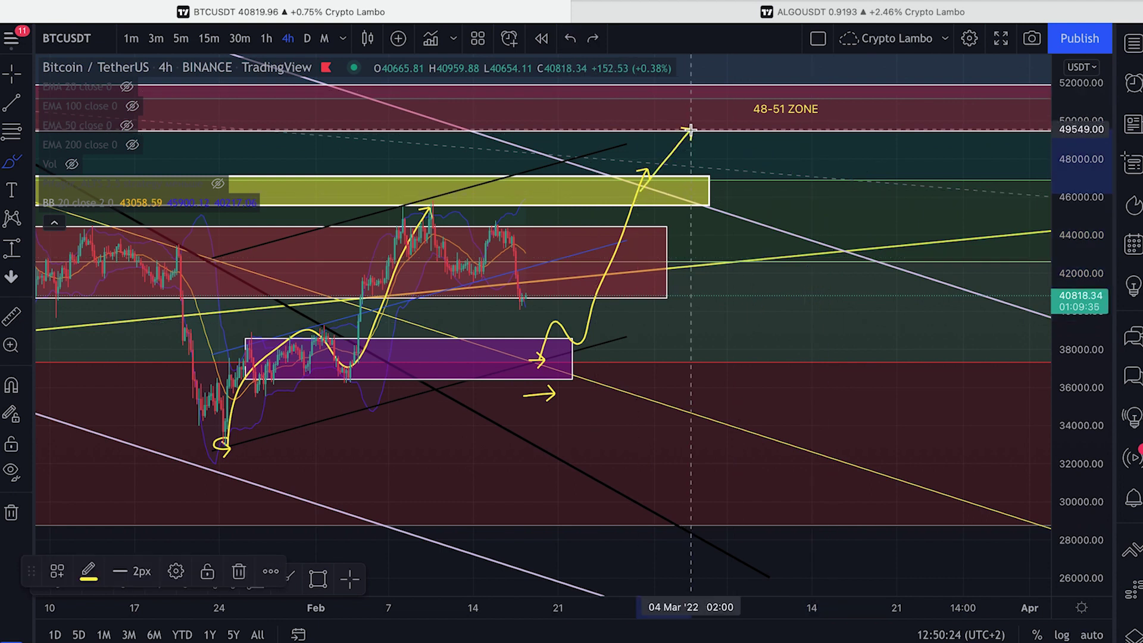
scroll(689, 130, down, 5)
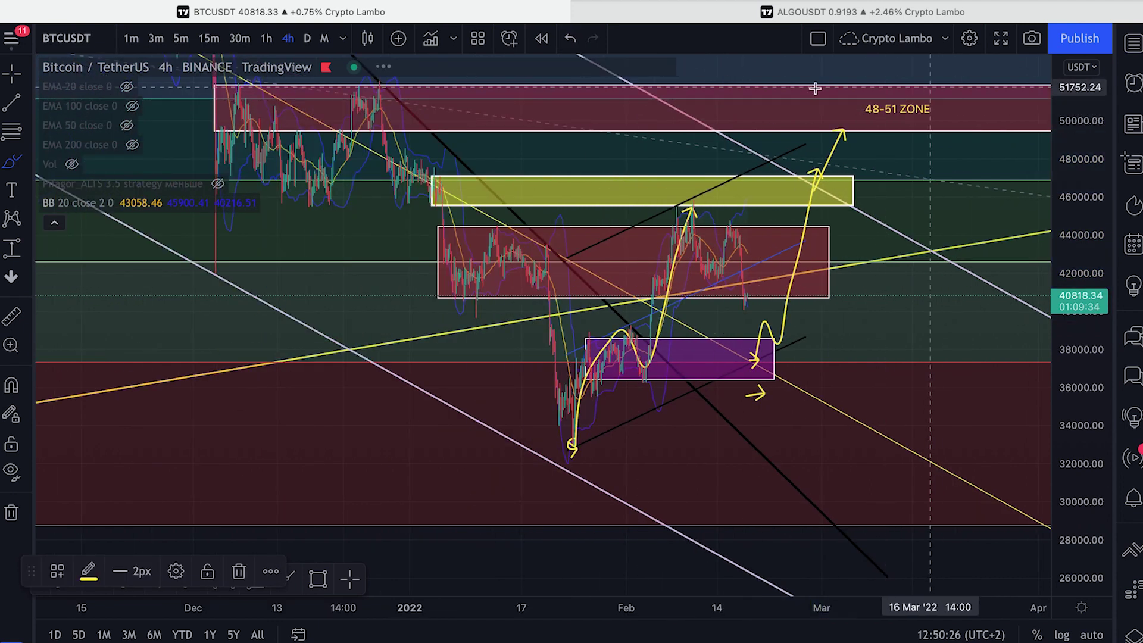
drag(926, 87, 947, 113)
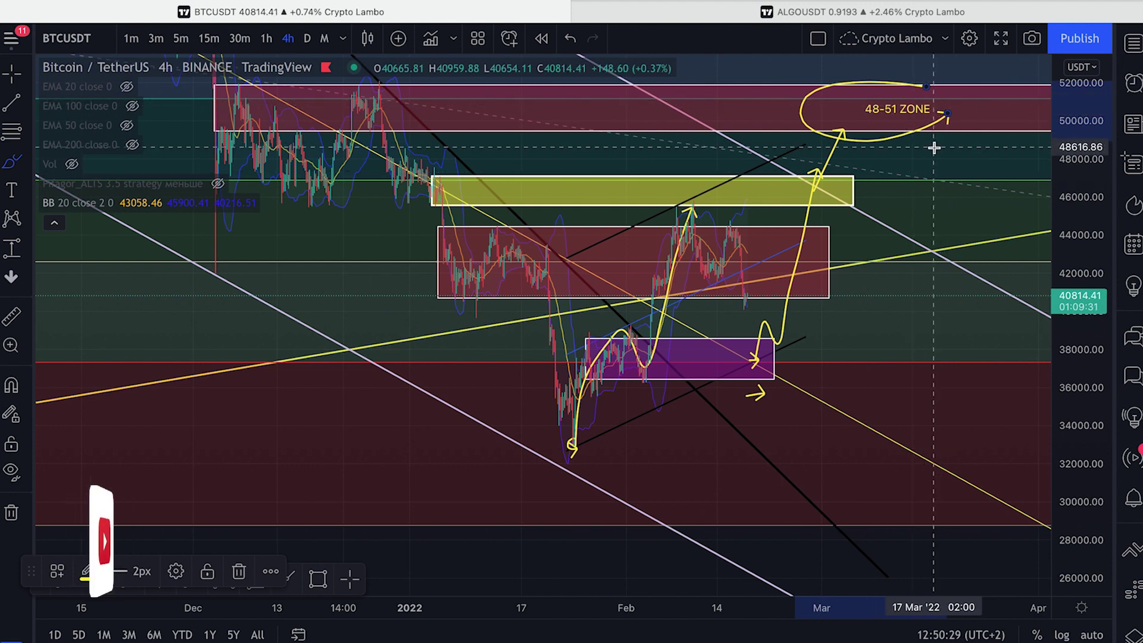
- Brush a projected fall from the 48-51 ZONE down to about 30,000
scroll(933, 145, down, 1)
drag(944, 131, 1039, 503)
scroll(988, 422, down, 4)
click(12, 76)
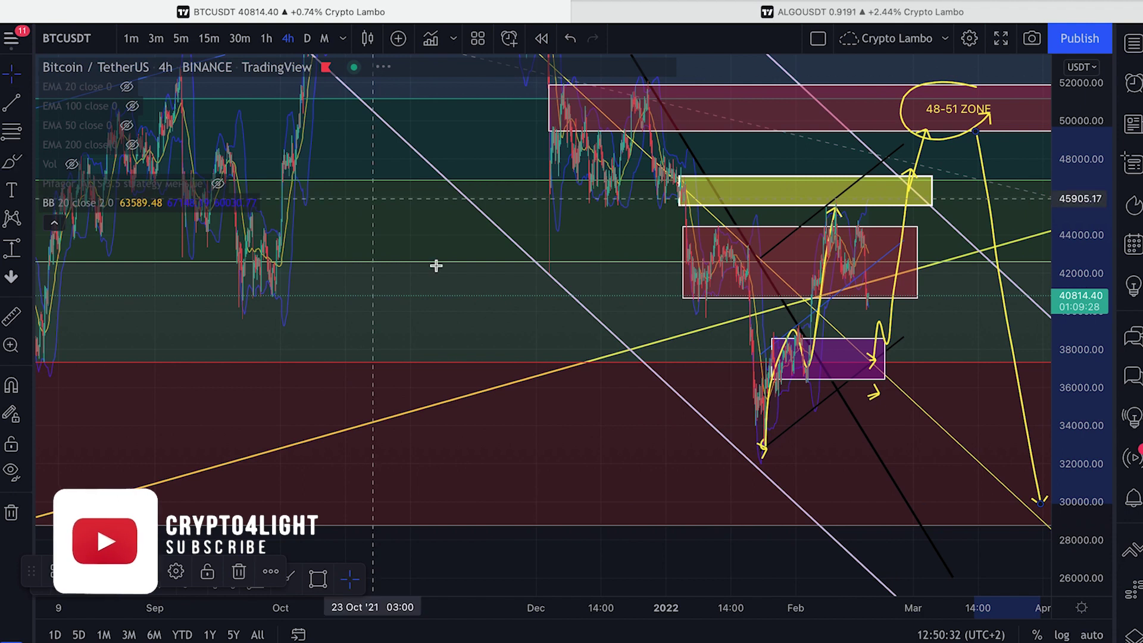
drag(436, 265, 225, 261)
drag(1100, 215, 1098, 470)
scroll(667, 319, up, 5)
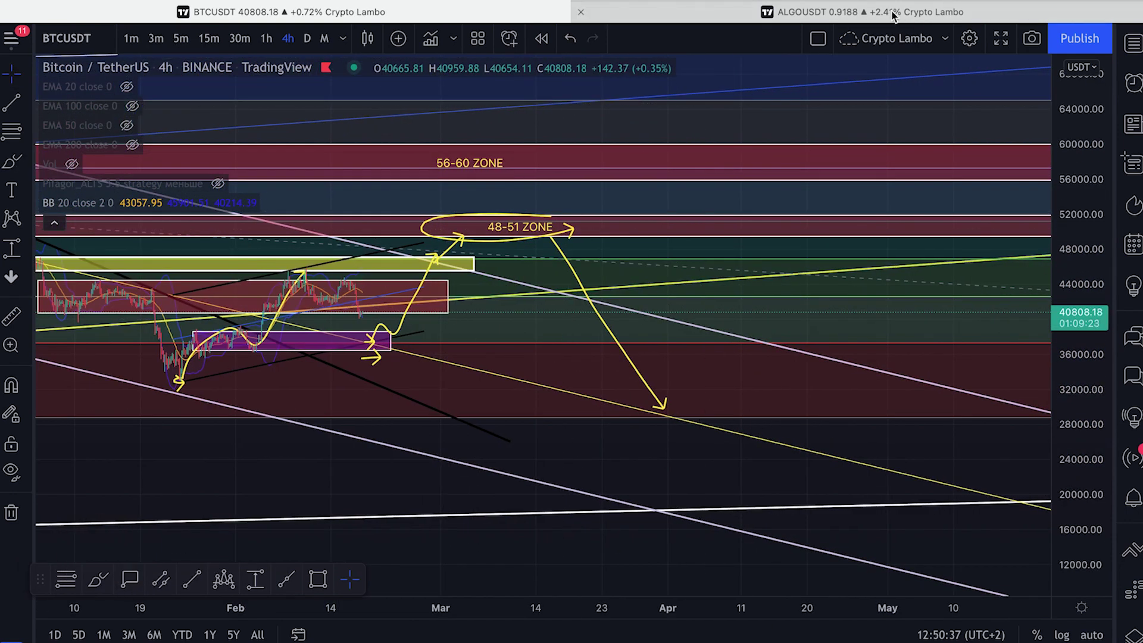
- Switch to the ALGOUSDT chart, collapse its indicator legend and set the daily interval, framing the rising trendline and projected path
click(864, 12)
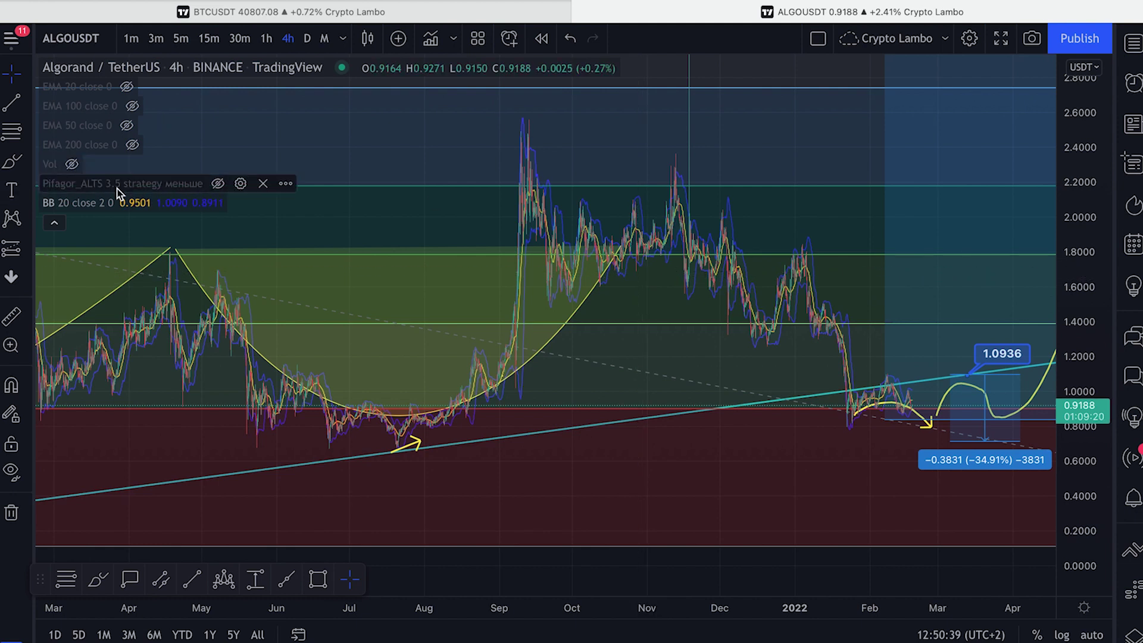
click(58, 224)
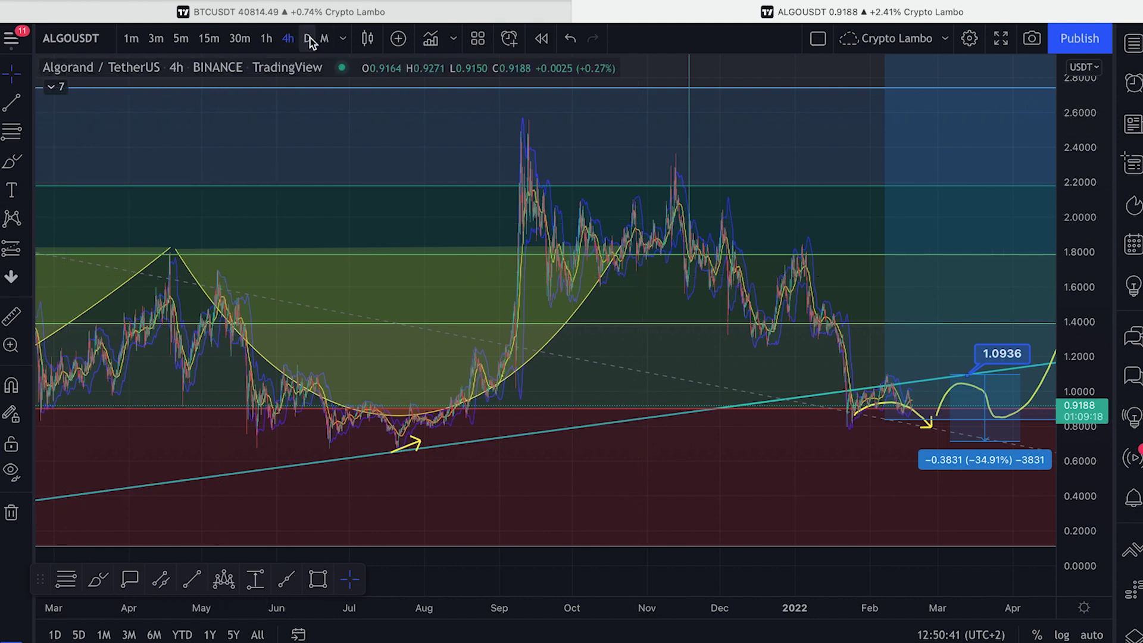
click(307, 38)
scroll(717, 270, up, 8)
drag(1081, 184, 1082, 239)
scroll(605, 245, up, 7)
scroll(1008, 283, up, 3)
drag(948, 299, 1015, 253)
scroll(1006, 257, down, 6)
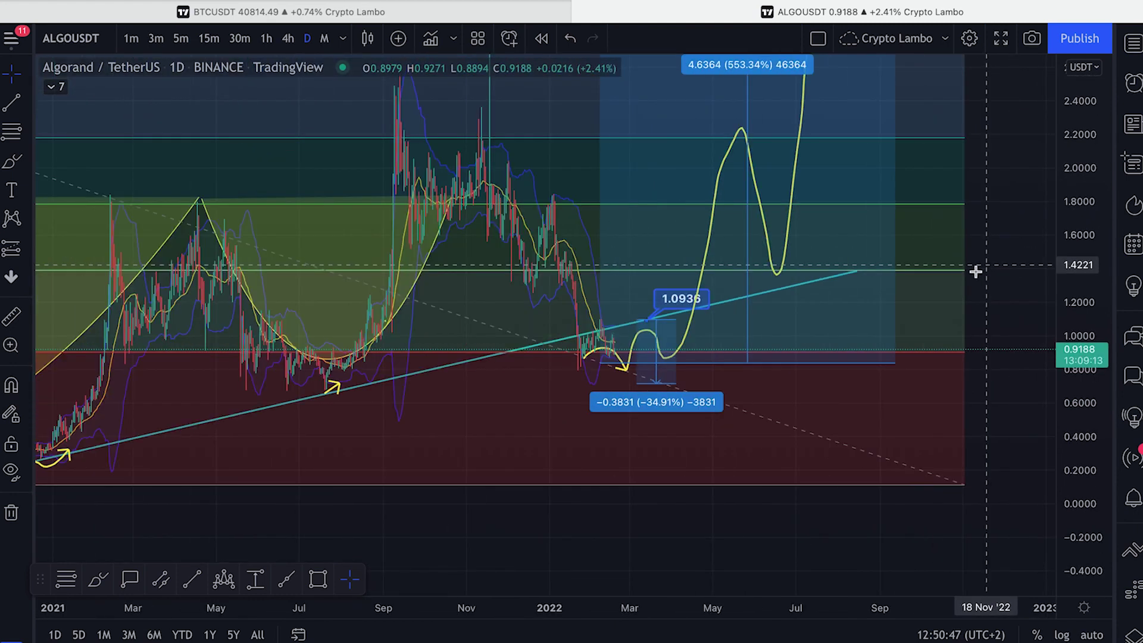
scroll(413, 422, down, 2)
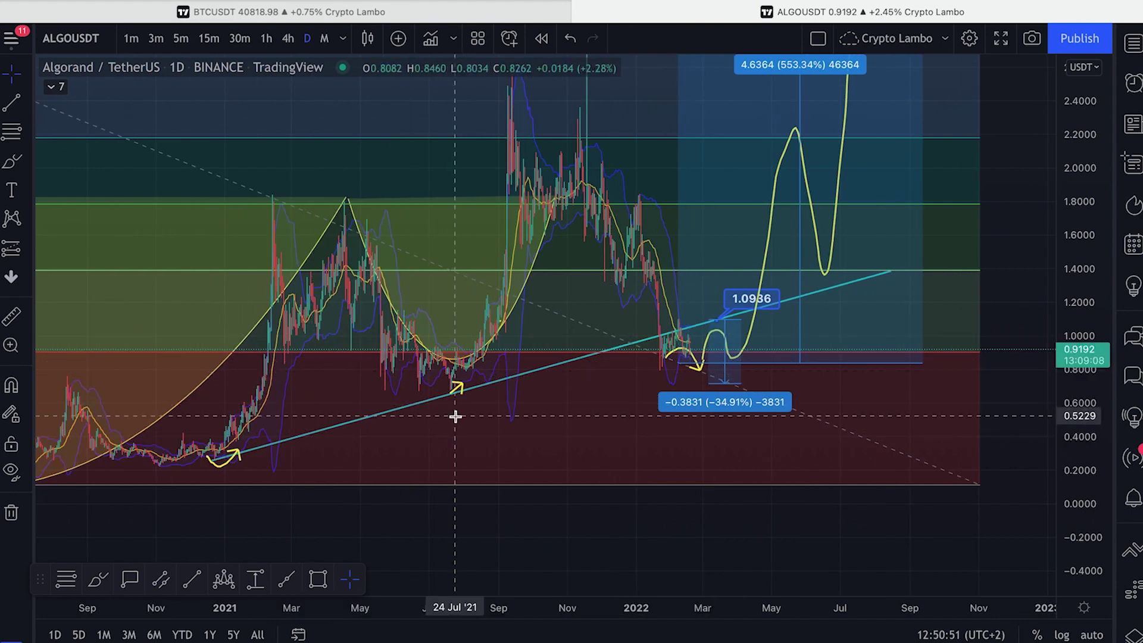
- Brush small marks at the December 2020 low on the rising trendline and at the January 2022 low
click(13, 162)
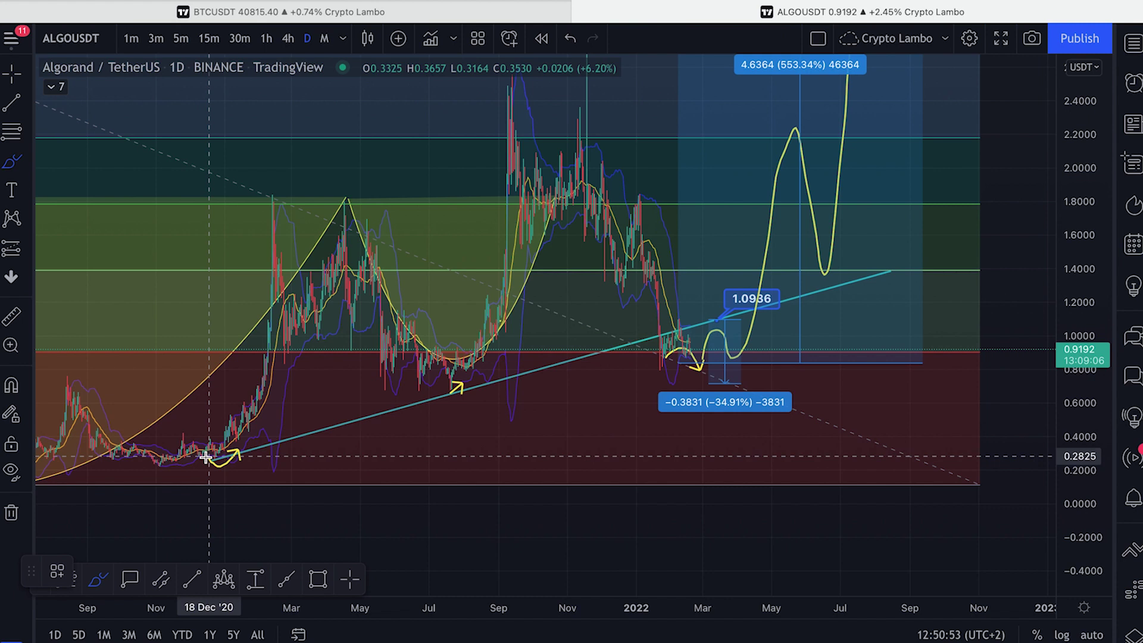
drag(210, 462, 223, 458)
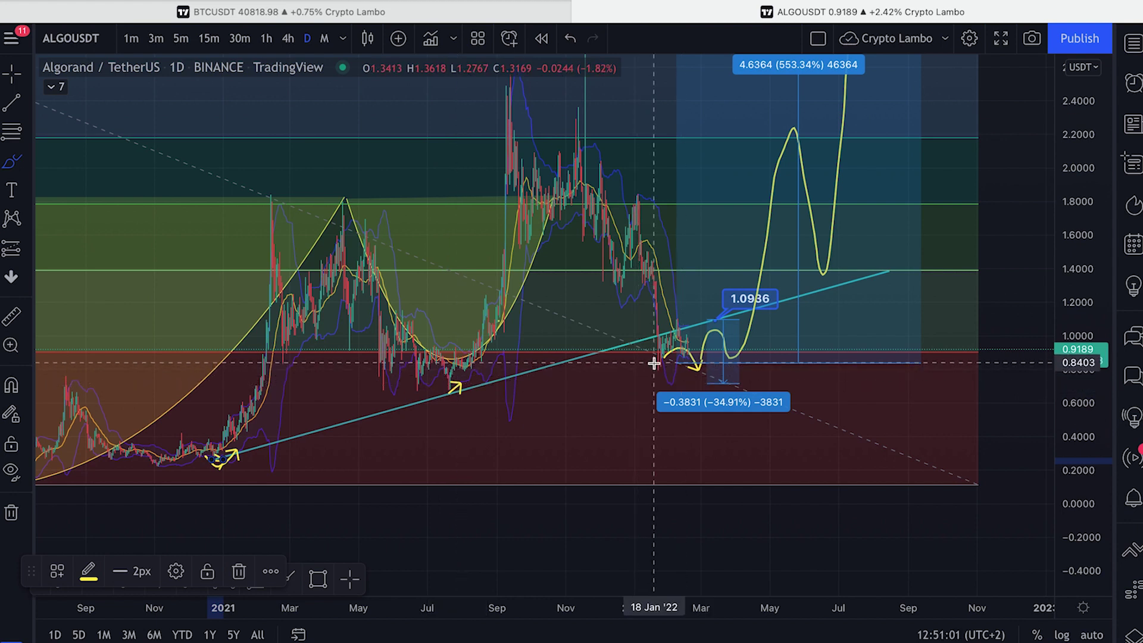
scroll(655, 373, up, 3)
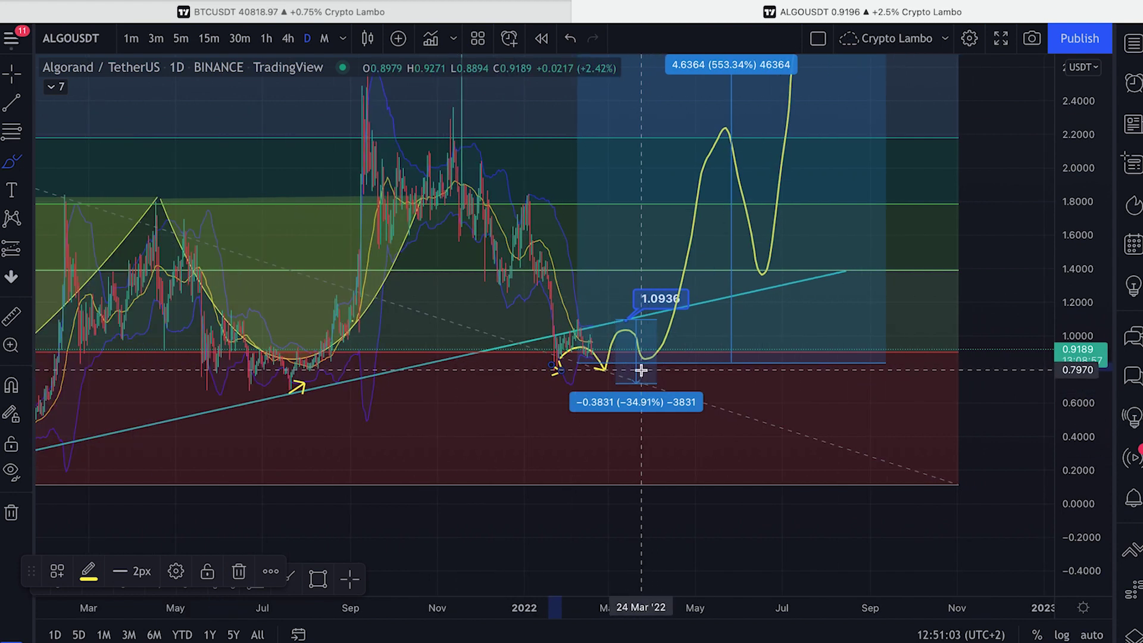
- Brush a small arrow mark at the February 2021 high near 1.85 on the daily ALGOUSDT chart
scroll(655, 375, up, 2)
scroll(280, 268, down, 5)
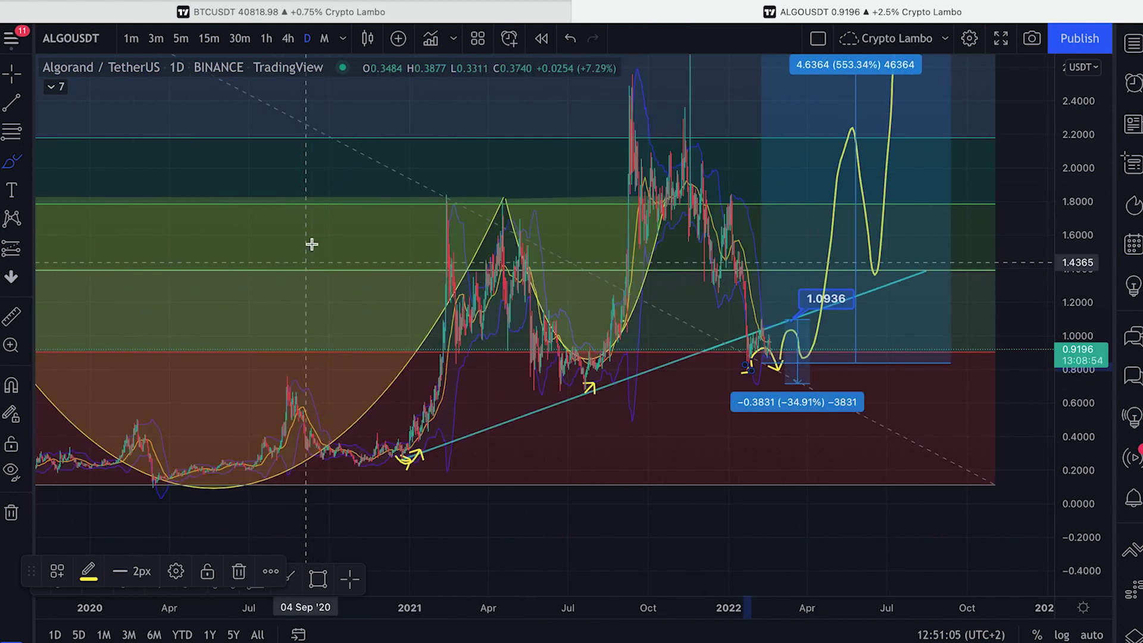
scroll(210, 249, down, 3)
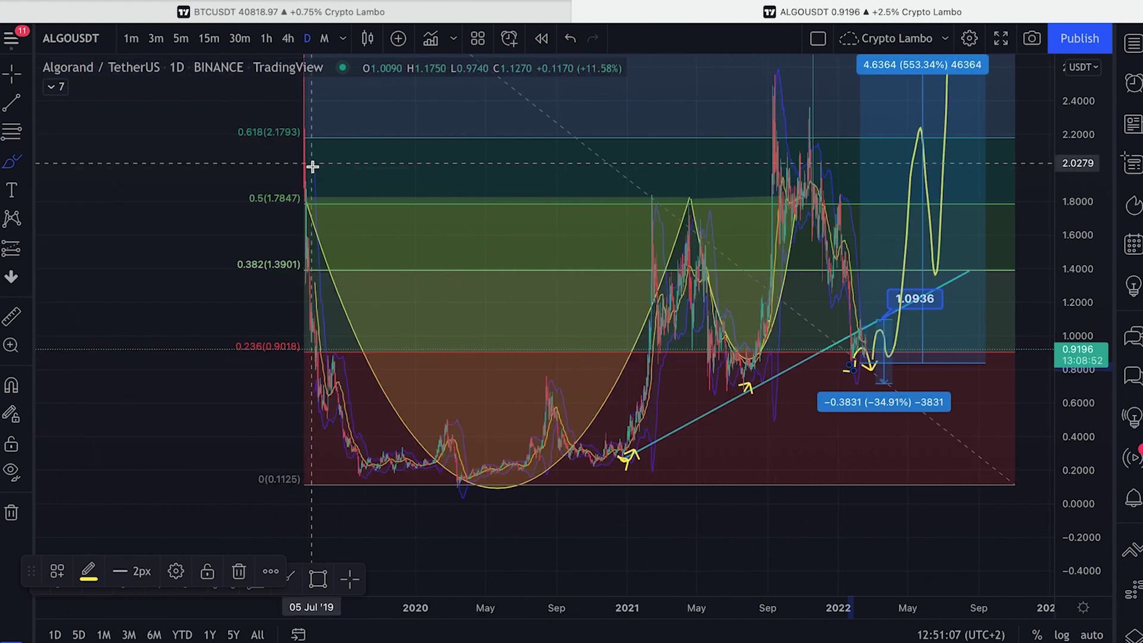
scroll(683, 286, up, 3)
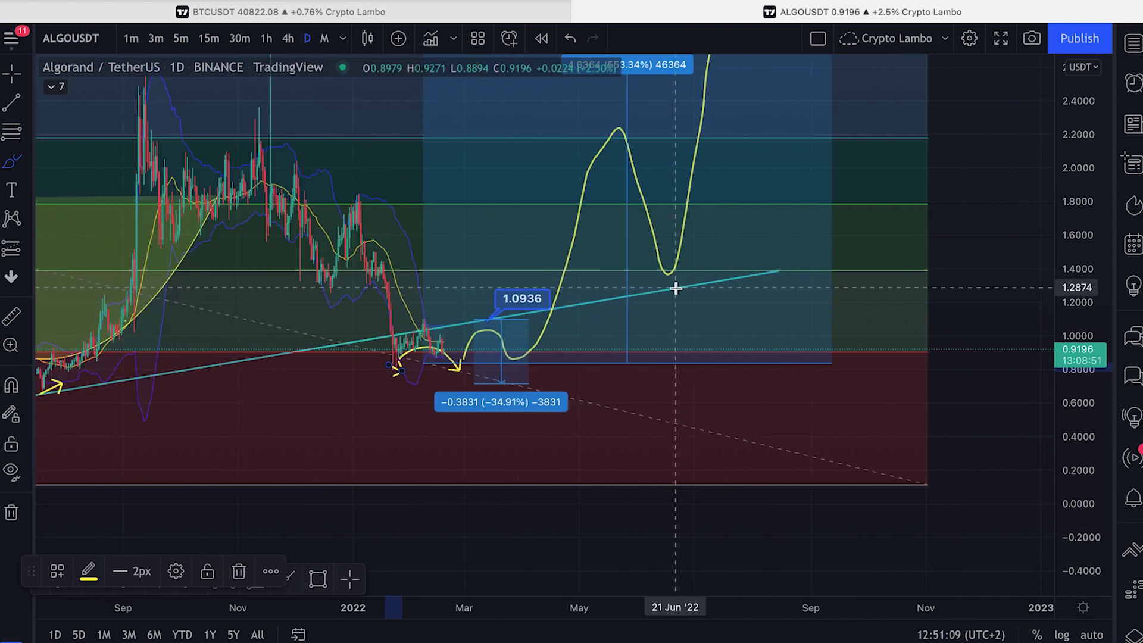
scroll(516, 293, down, 3)
scroll(303, 205, down, 1)
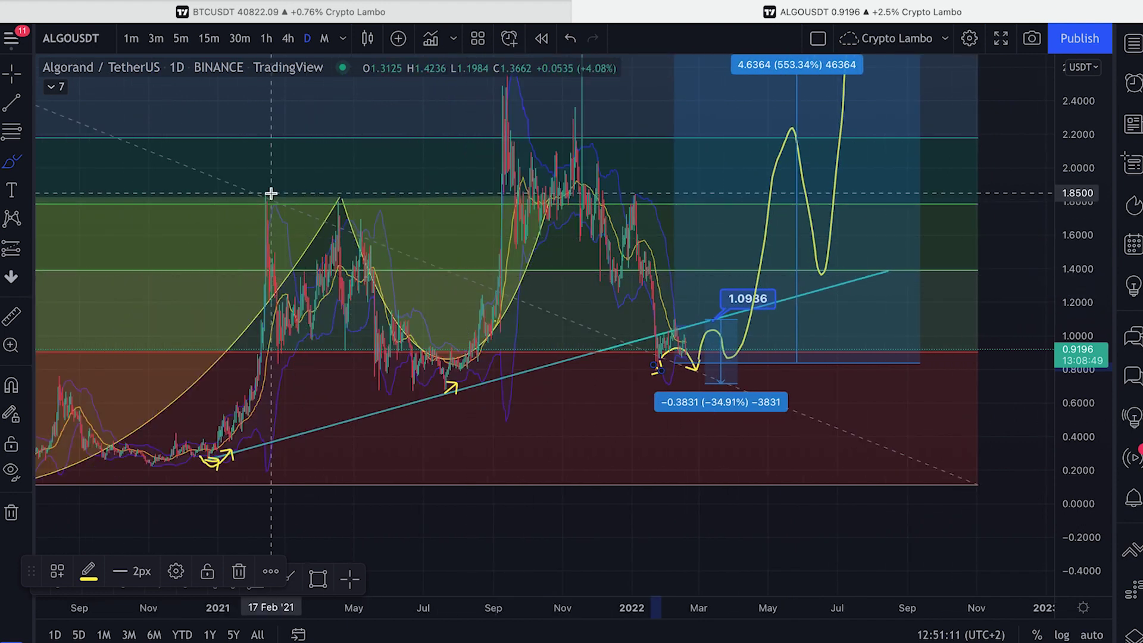
scroll(309, 194, down, 1)
scroll(411, 211, down, 1)
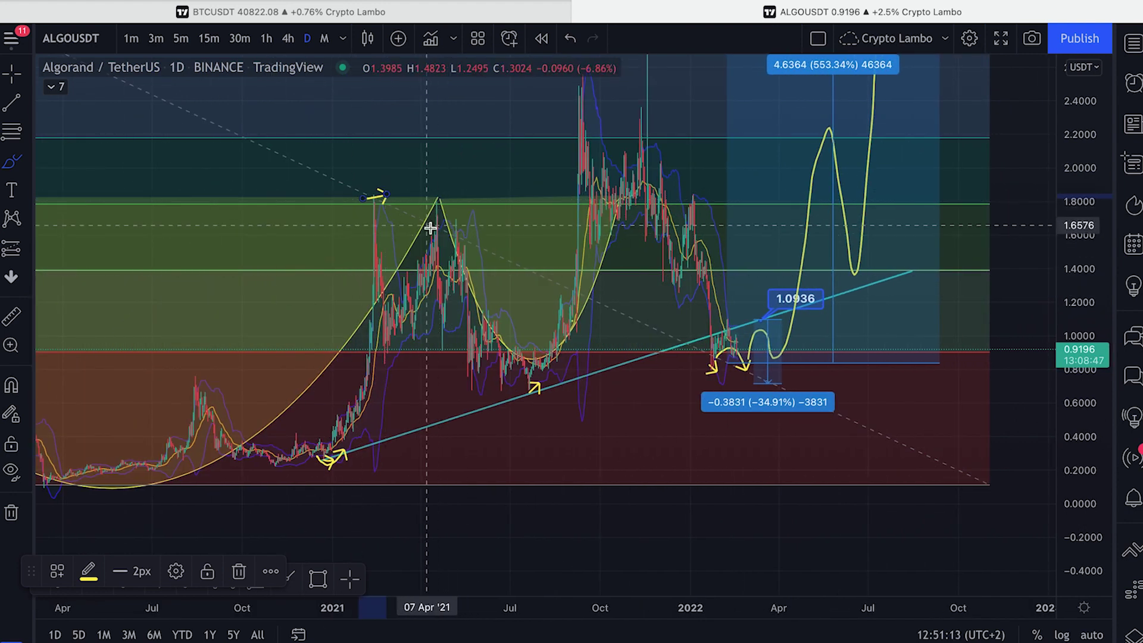
- Brush the decline into July 2021, the surge to the September 2021 high near 2.5 and the fall from the November peak to the January 2022 low
mouse_move(434, 238)
mouse_down()
mouse_move(477, 235)
mouse_move(483, 292)
mouse_move(533, 351)
mouse_up()
scroll(529, 301, down, 3)
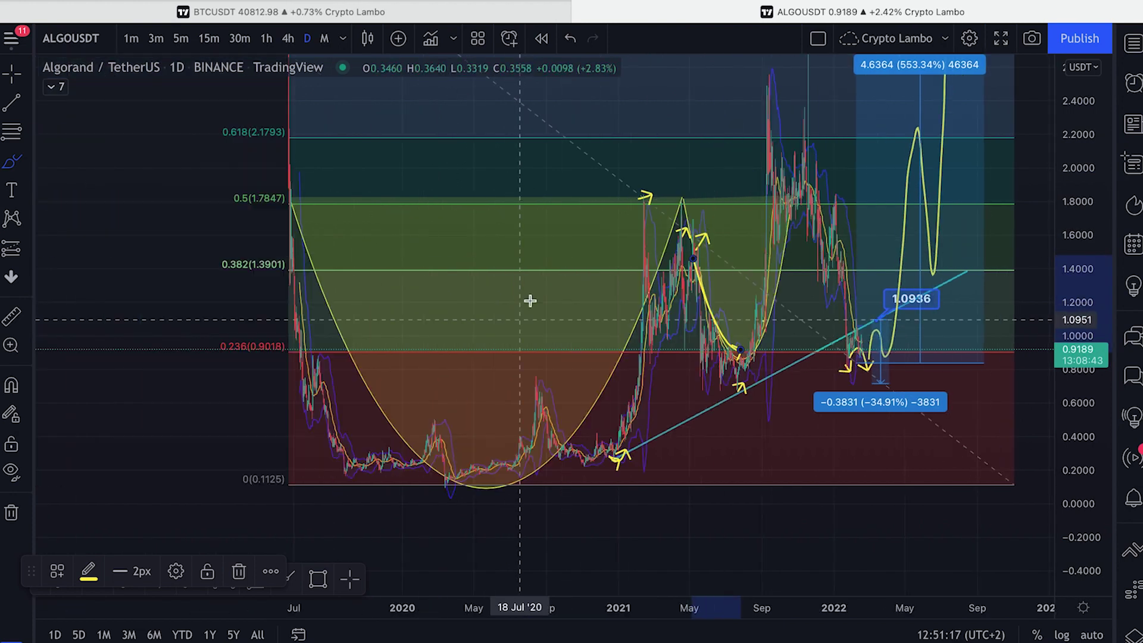
drag(1068, 222, 1068, 274)
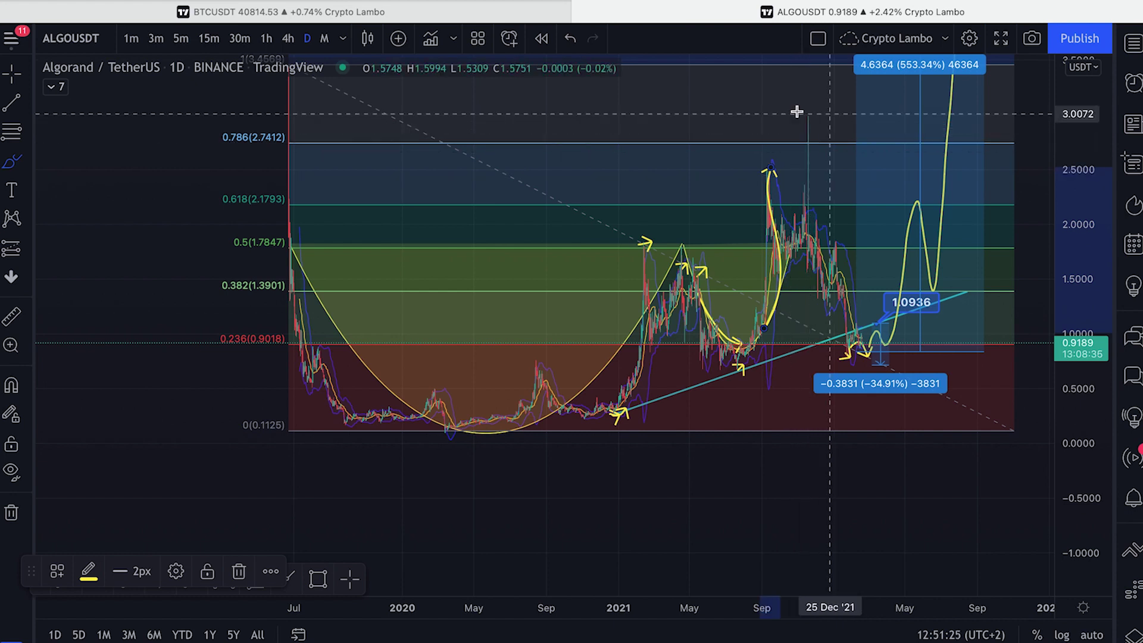
mouse_move(810, 120)
mouse_down()
mouse_move(805, 268)
mouse_move(855, 353)
mouse_up()
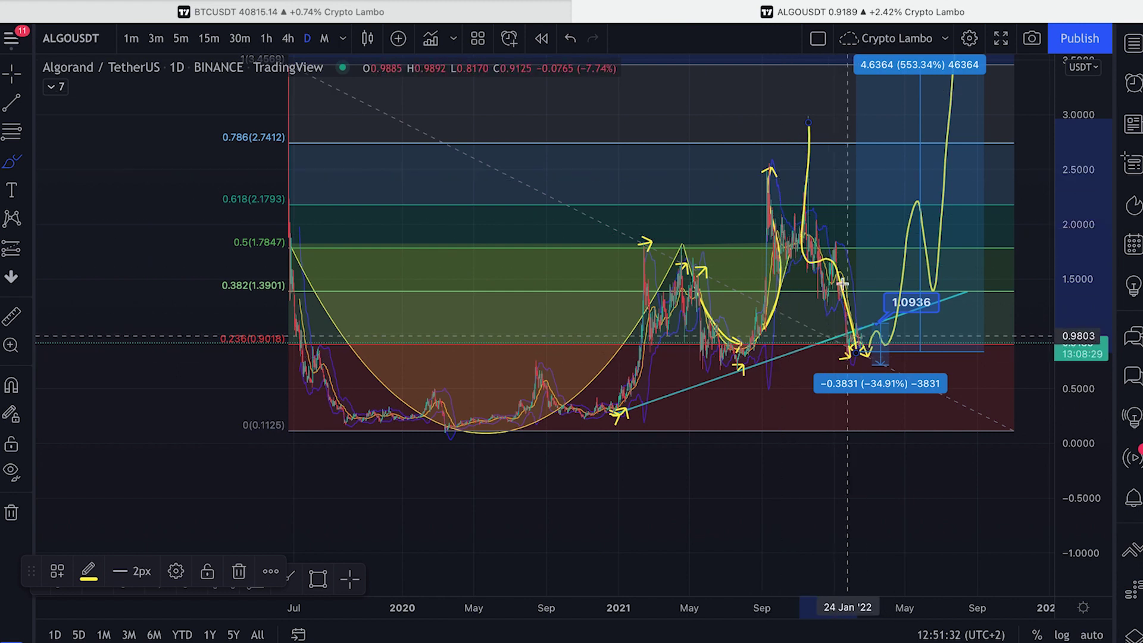
- Try brushing a long decline along the dashed diagonal and the late-2021 rise and fall, and undo the strokes
drag(394, 121, 1051, 482)
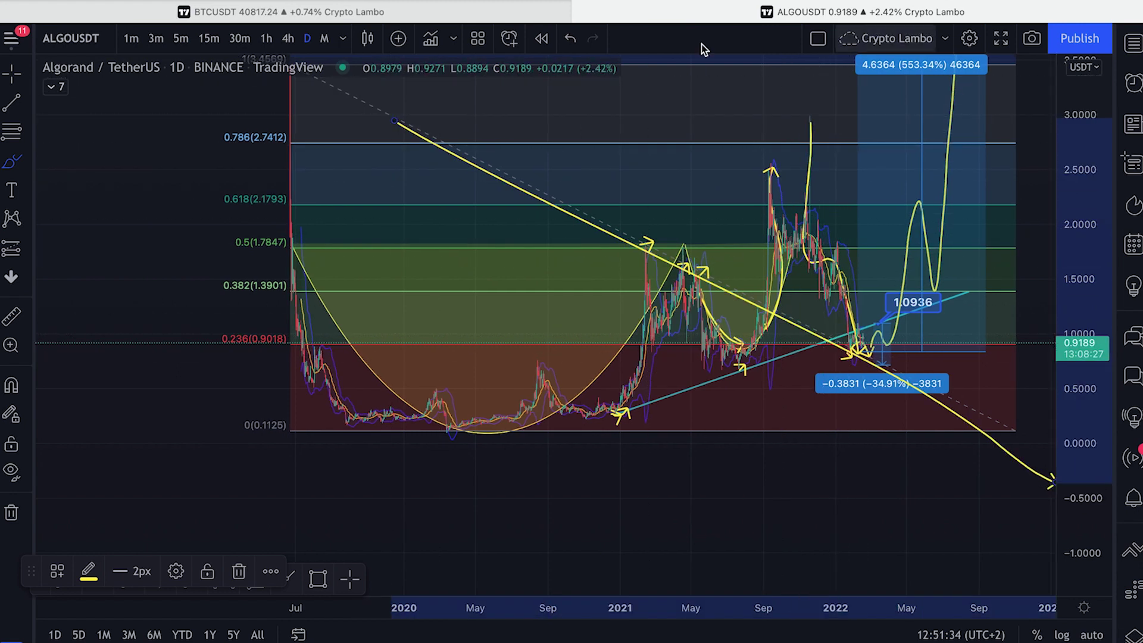
click(569, 40)
drag(747, 349, 822, 134)
drag(837, 201, 869, 352)
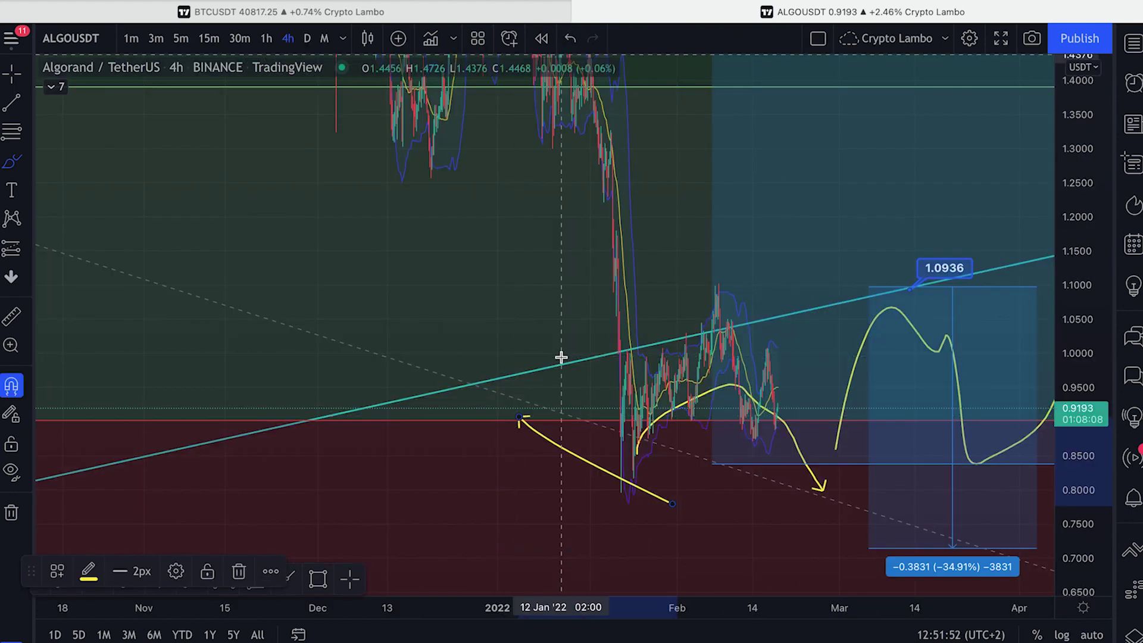
key(super+z)
- Brush the January 2022 drop to about 0.80 and the rebound to about 1.05 on the four-hour chart
drag(626, 324, 625, 483)
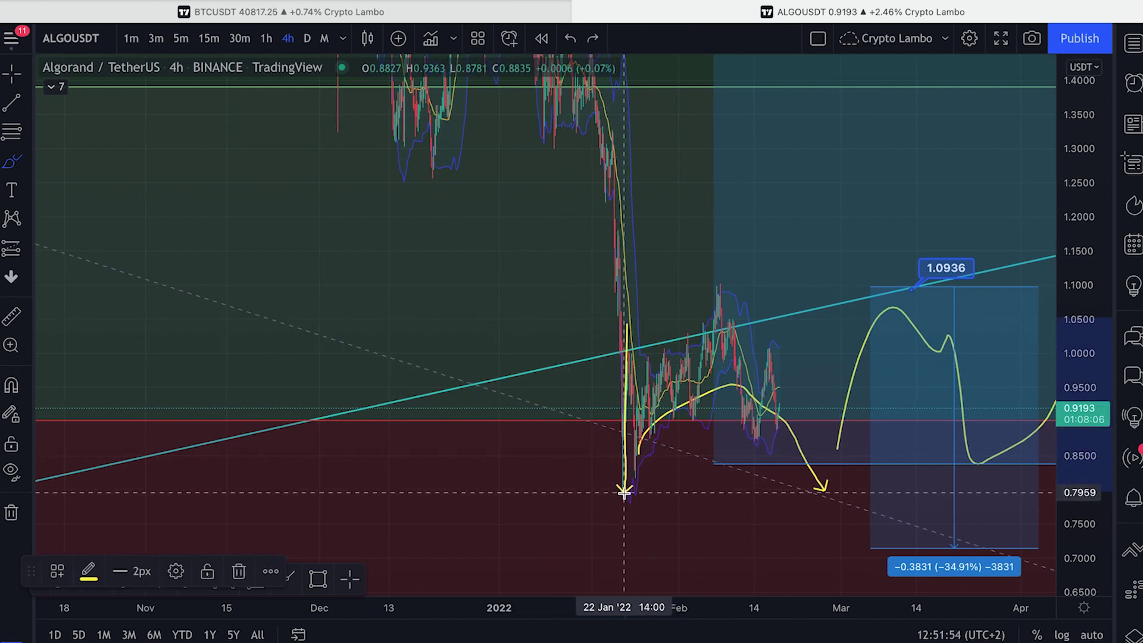
scroll(626, 496, down, 5)
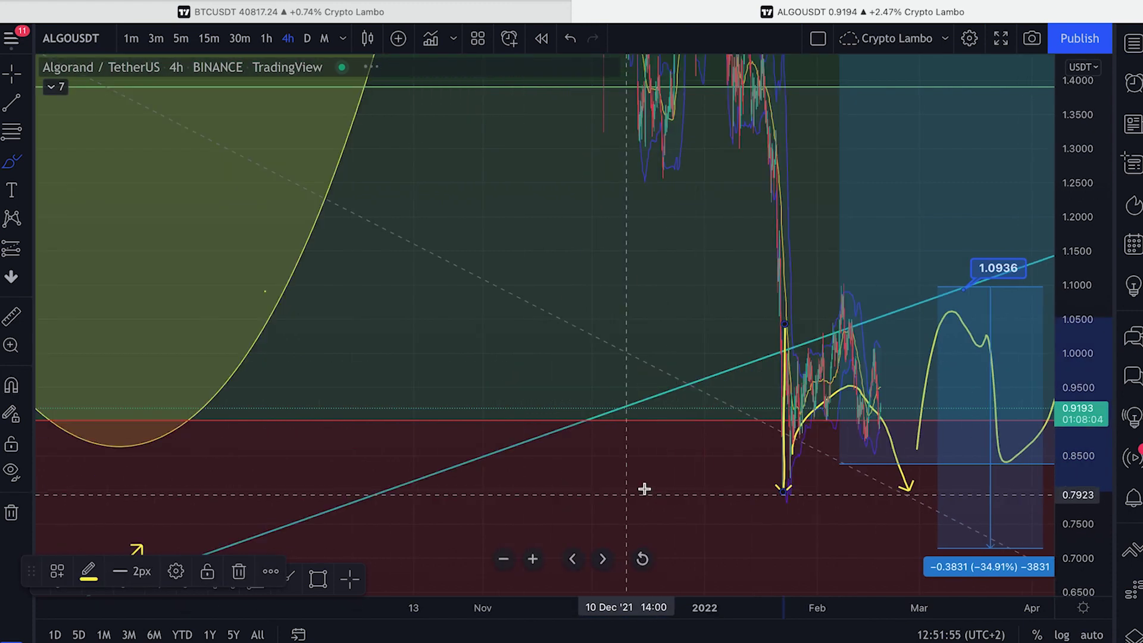
scroll(791, 420, up, 4)
scroll(785, 373, down, 6)
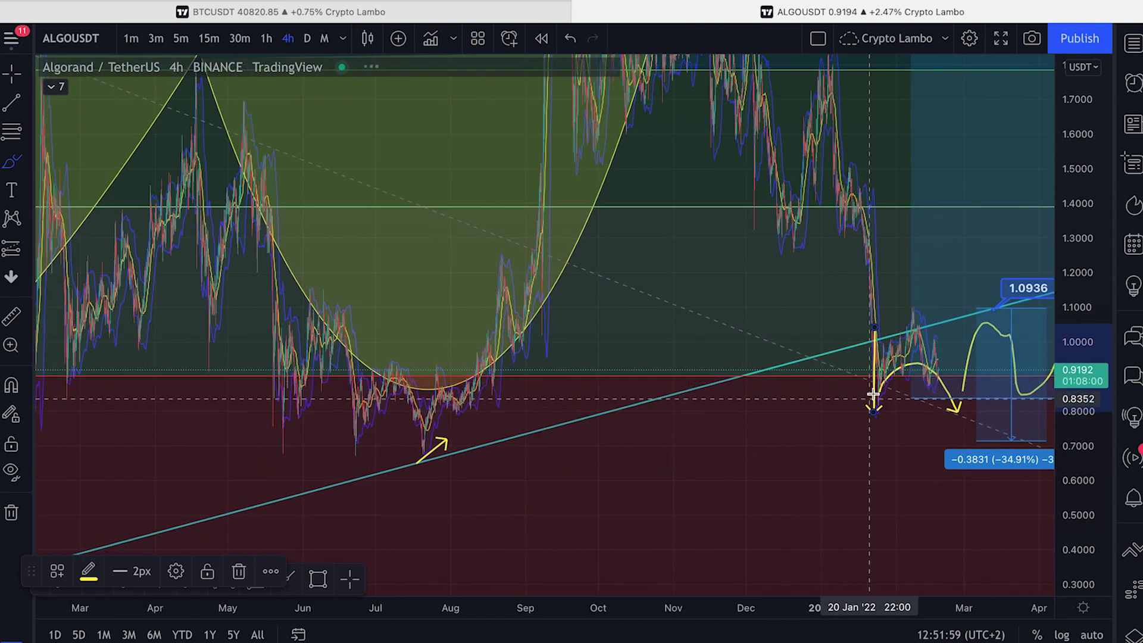
drag(875, 399, 916, 323)
drag(1079, 335, 1079, 428)
key(super+z)
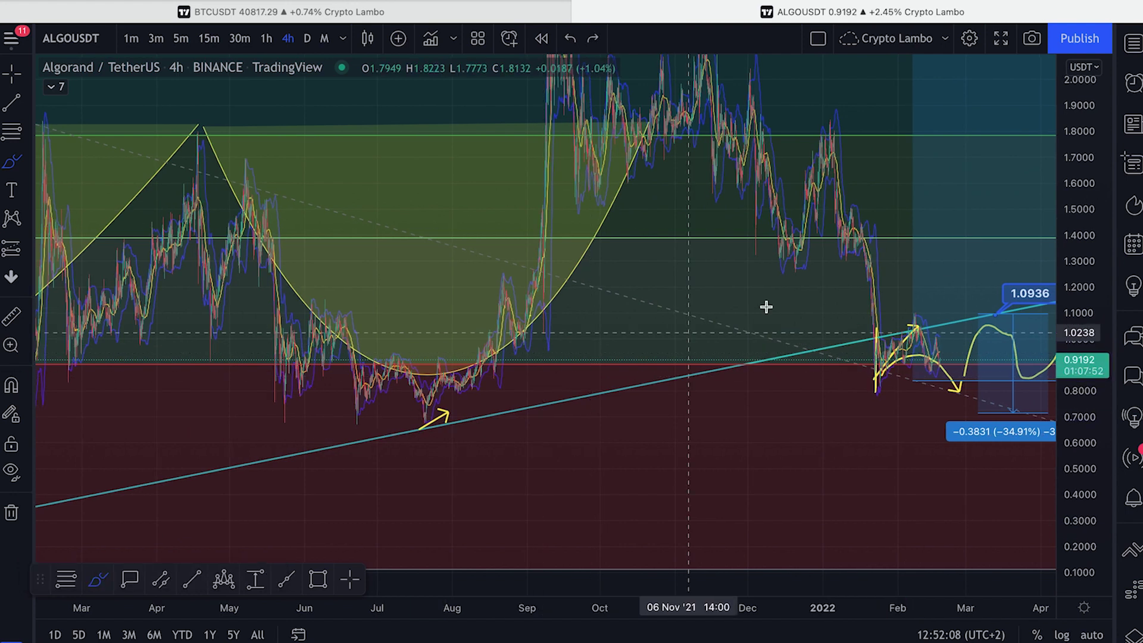
- Brush a short falling arrow from the early February 2022 high at the trendline to about 0.98
scroll(870, 311, up, 2)
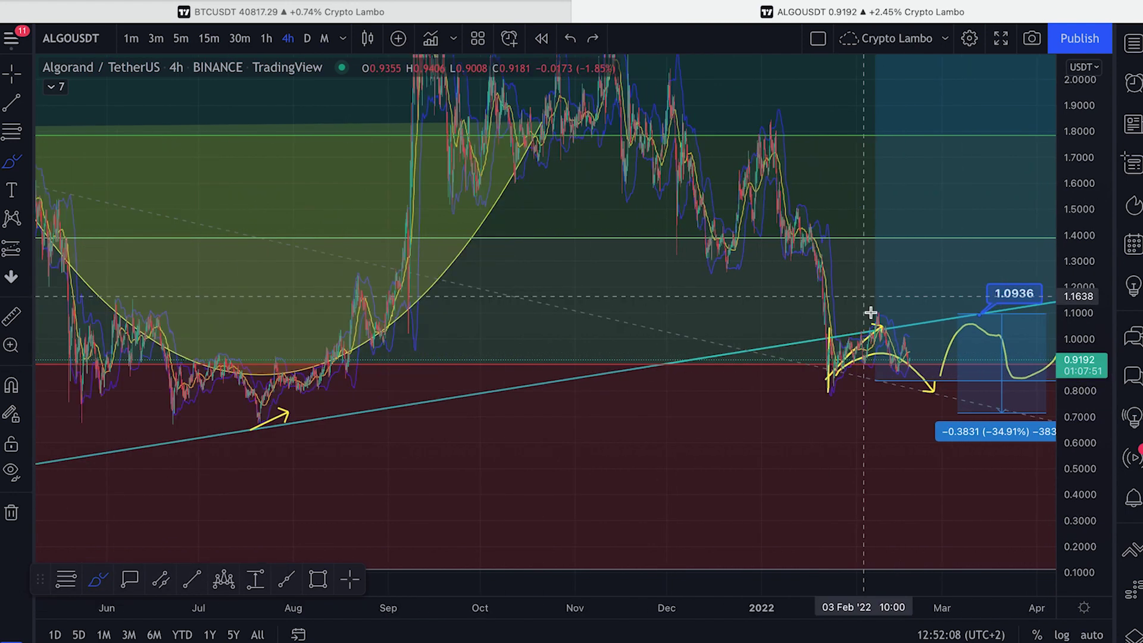
scroll(748, 391, up, 2)
click(784, 324)
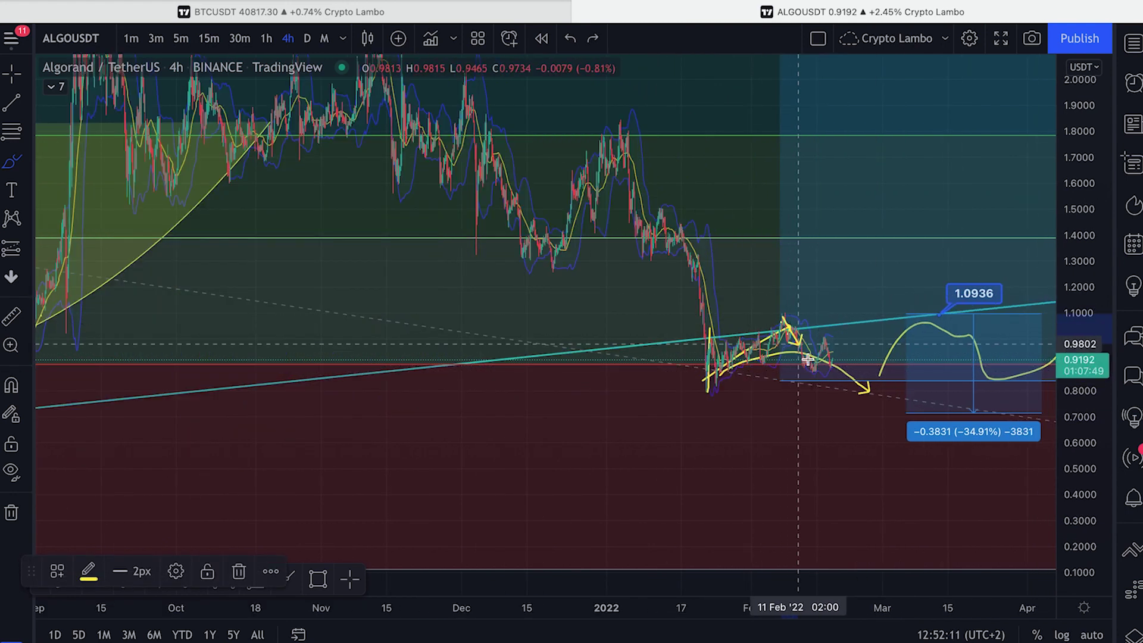
scroll(1052, 408, up, 3)
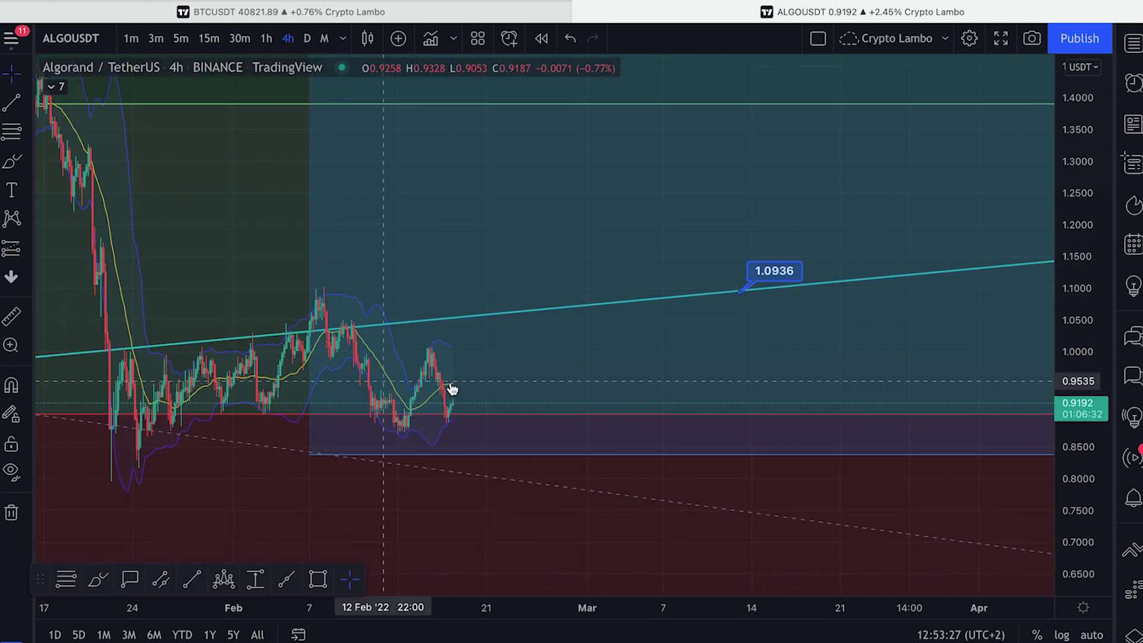
- Set the ALGOUSDT chart to the weekly interval
scroll(453, 399, up, 1)
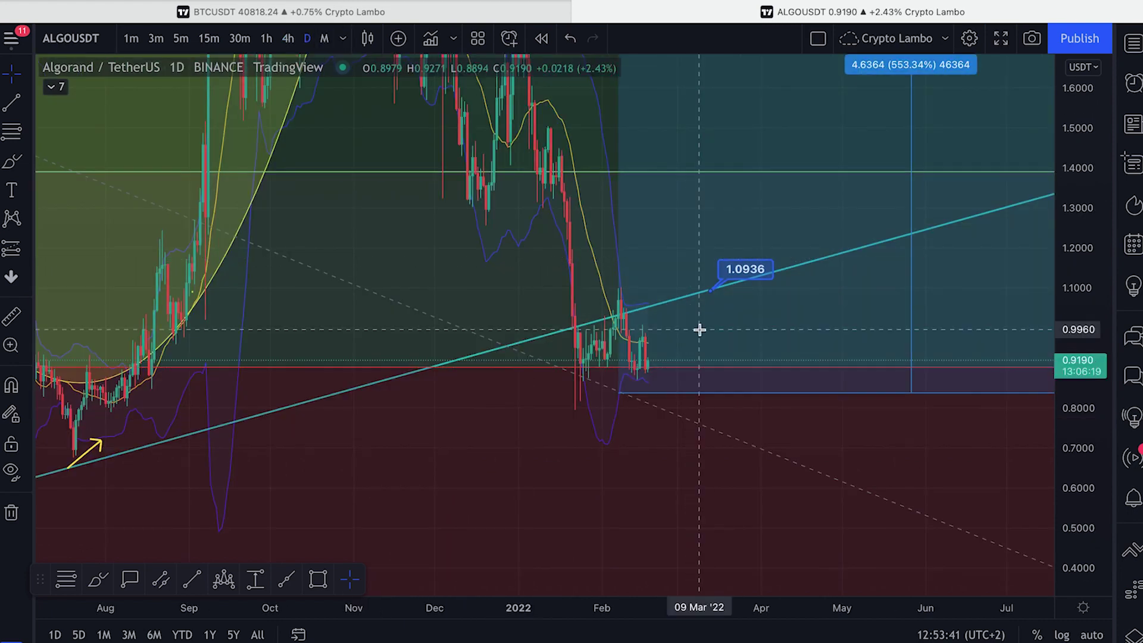
drag(699, 330, 756, 356)
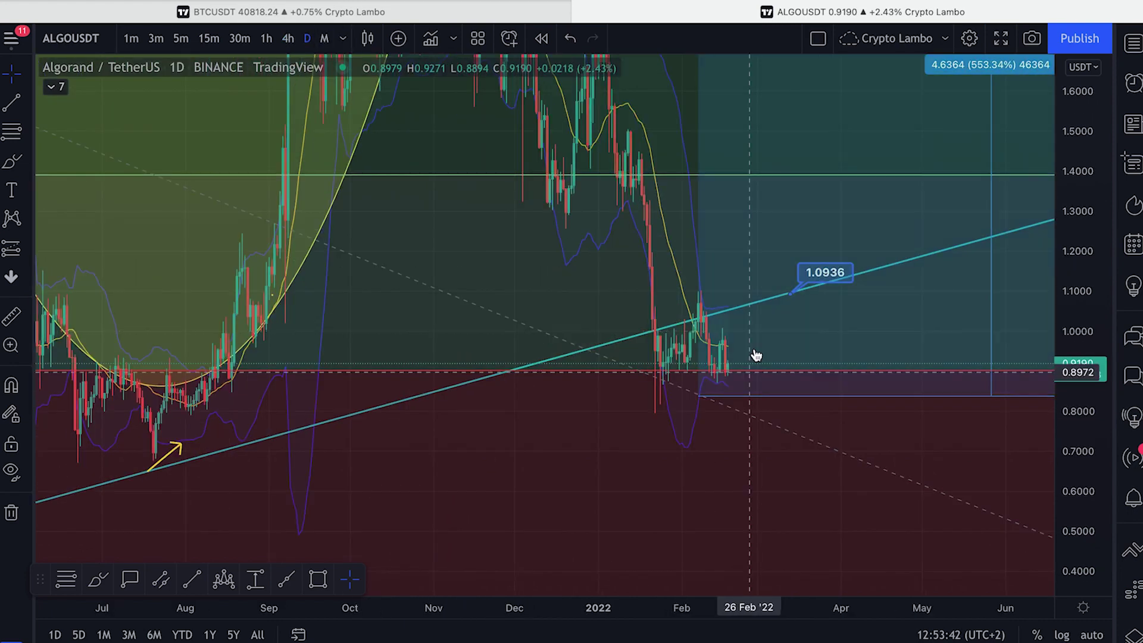
click(343, 38)
scroll(381, 464, down, 2)
click(372, 477)
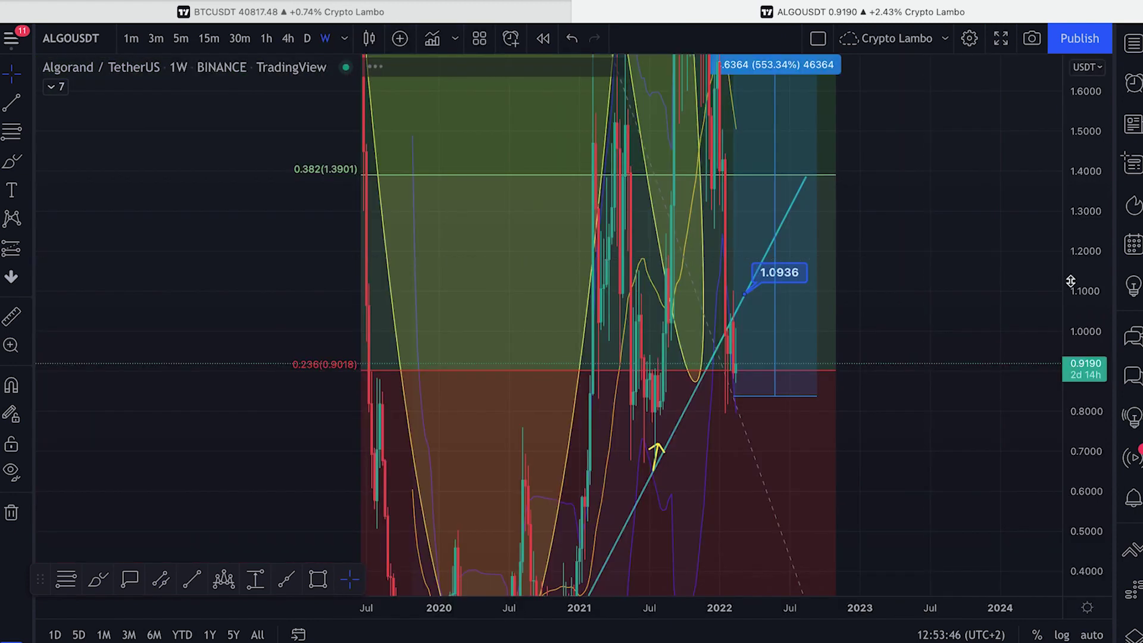
- Examine the weekly candles of January and February 2022 against the rising trendline and the 0.236 Fibonacci level
drag(1091, 221, 1088, 458)
scroll(849, 370, up, 5)
drag(784, 324, 973, 285)
scroll(937, 303, up, 2)
drag(1075, 251, 1082, 312)
scroll(869, 333, up, 2)
drag(832, 335, 980, 359)
drag(1081, 463, 1082, 271)
drag(877, 364, 885, 365)
scroll(885, 365, up, 3)
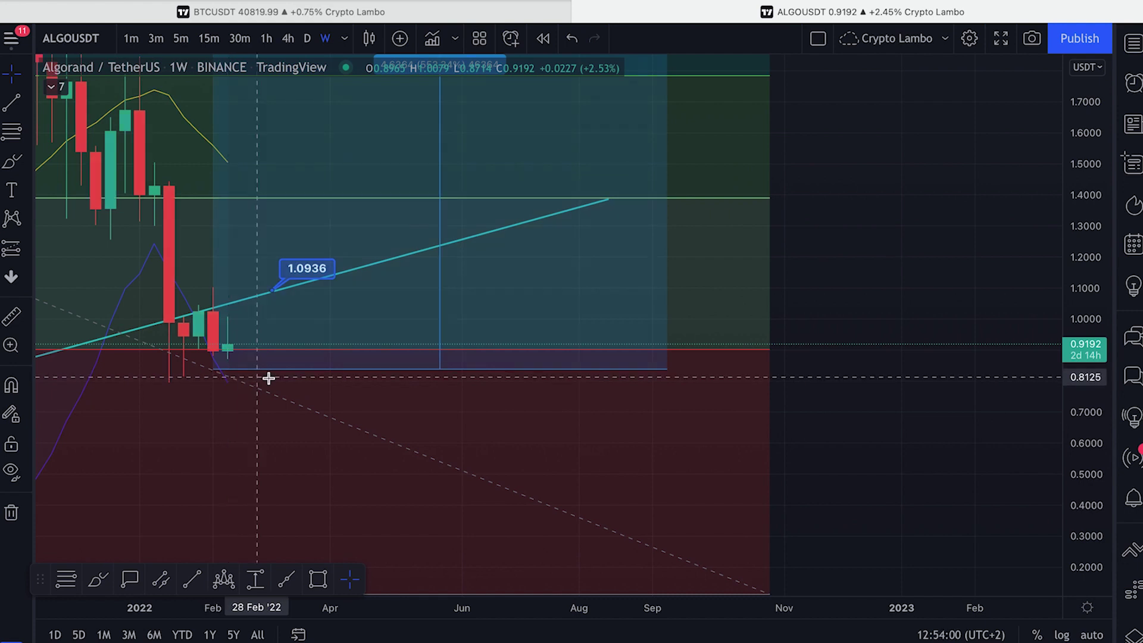
drag(270, 378, 643, 430)
scroll(604, 419, up, 2)
drag(1079, 445, 1107, 281)
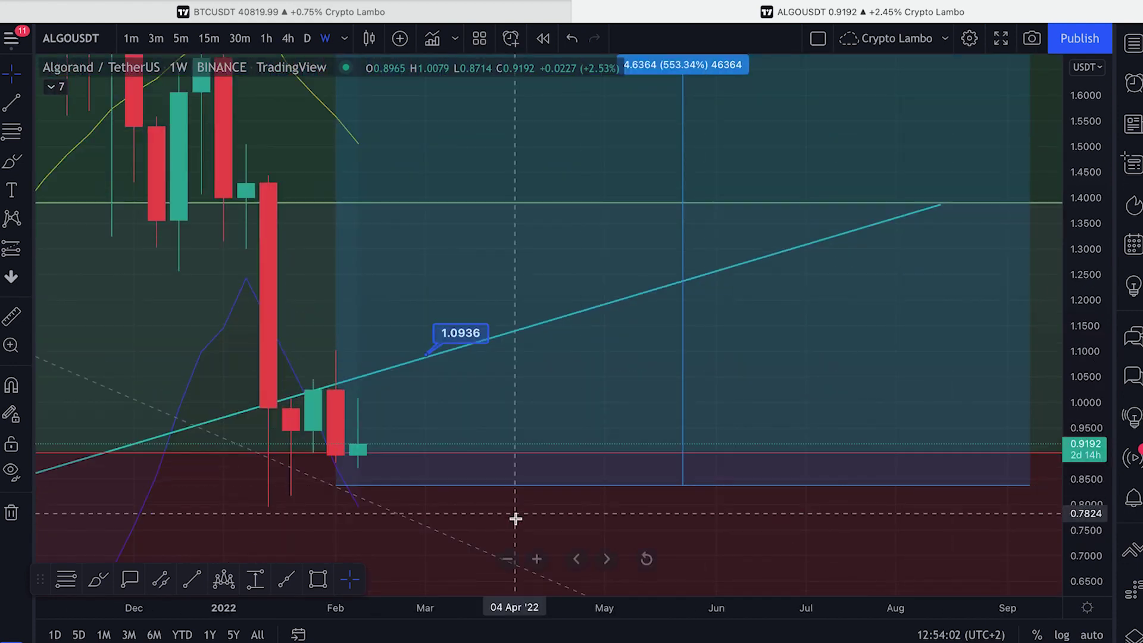
drag(515, 518, 540, 508)
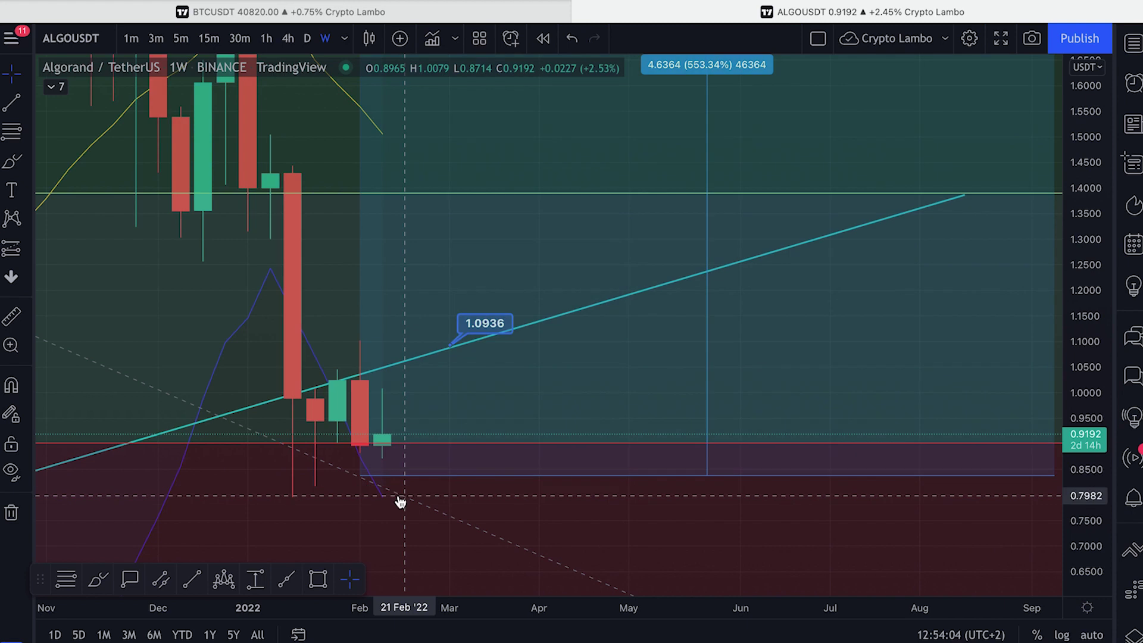
scroll(401, 497, down, 4)
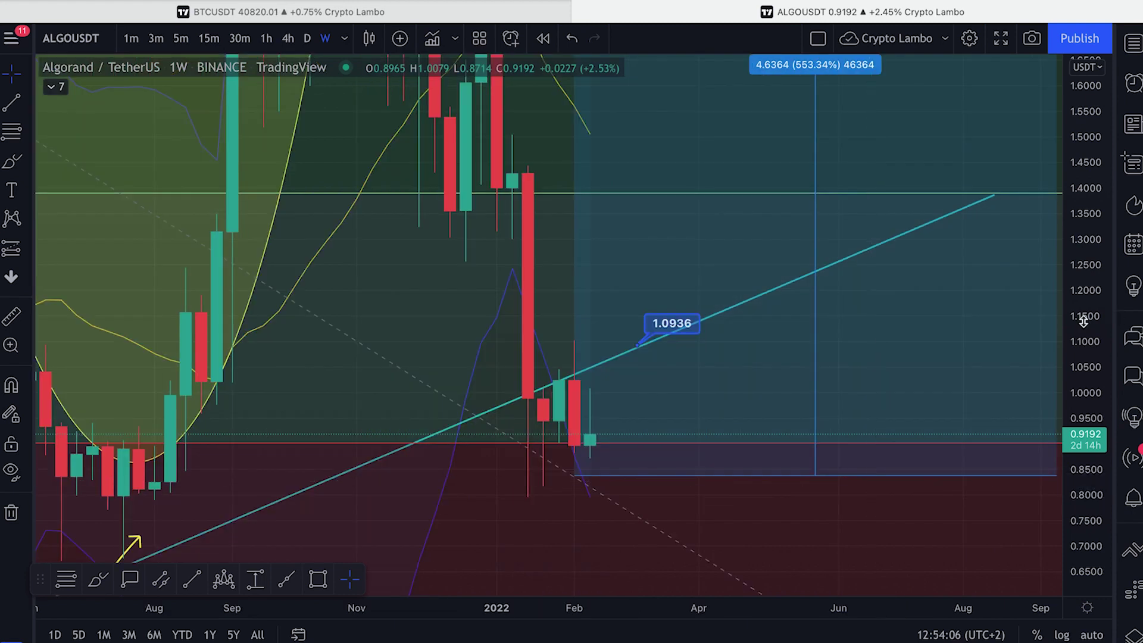
drag(1093, 295, 1070, 449)
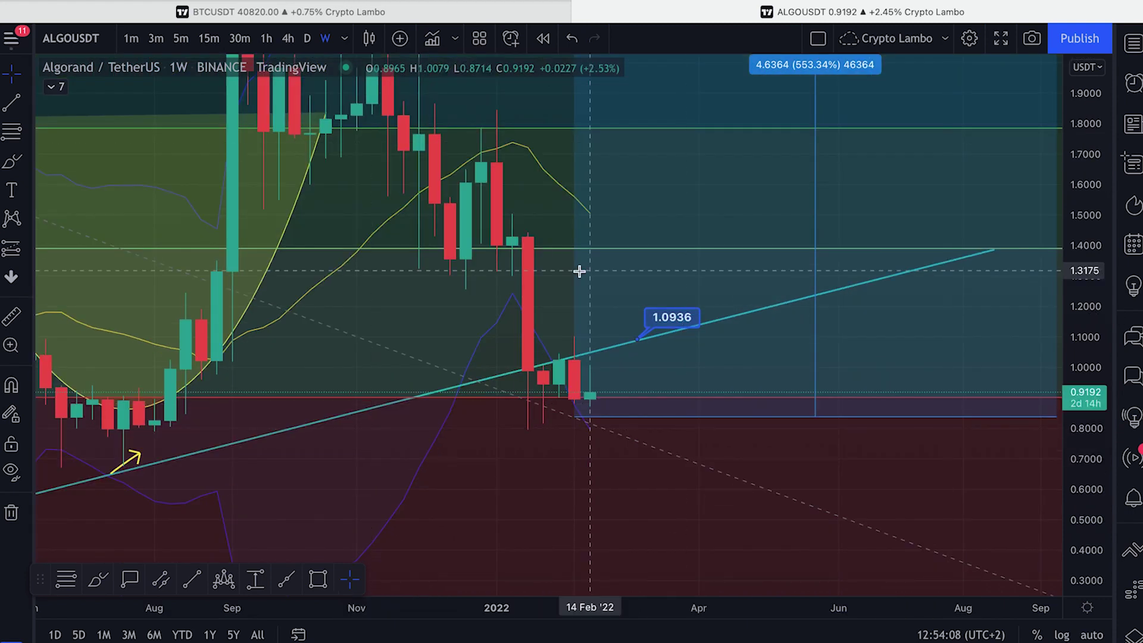
- Try a brushed projection dipping to about 0.80 and rebounding toward the 1.0936 label, and undo it
key(alt+b)
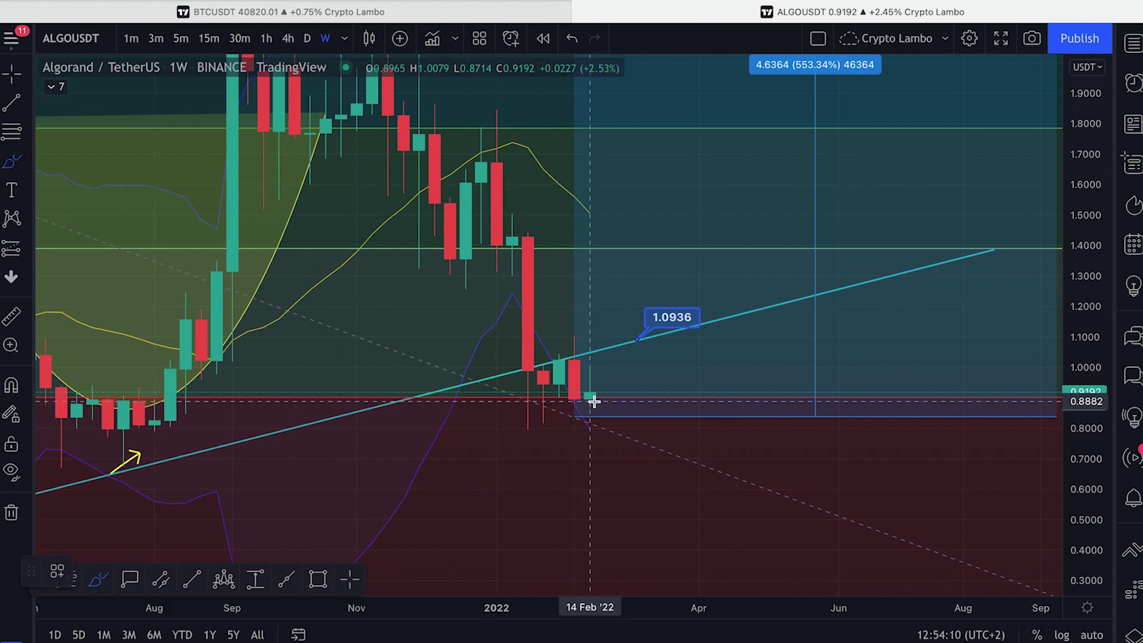
drag(593, 401, 600, 396)
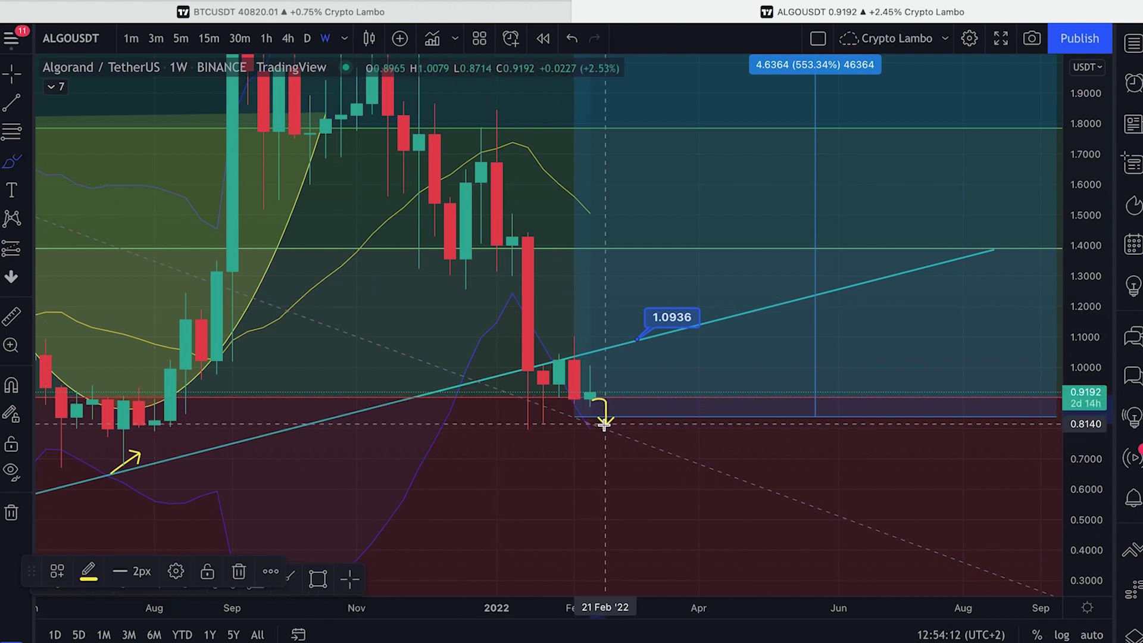
drag(605, 427, 653, 347)
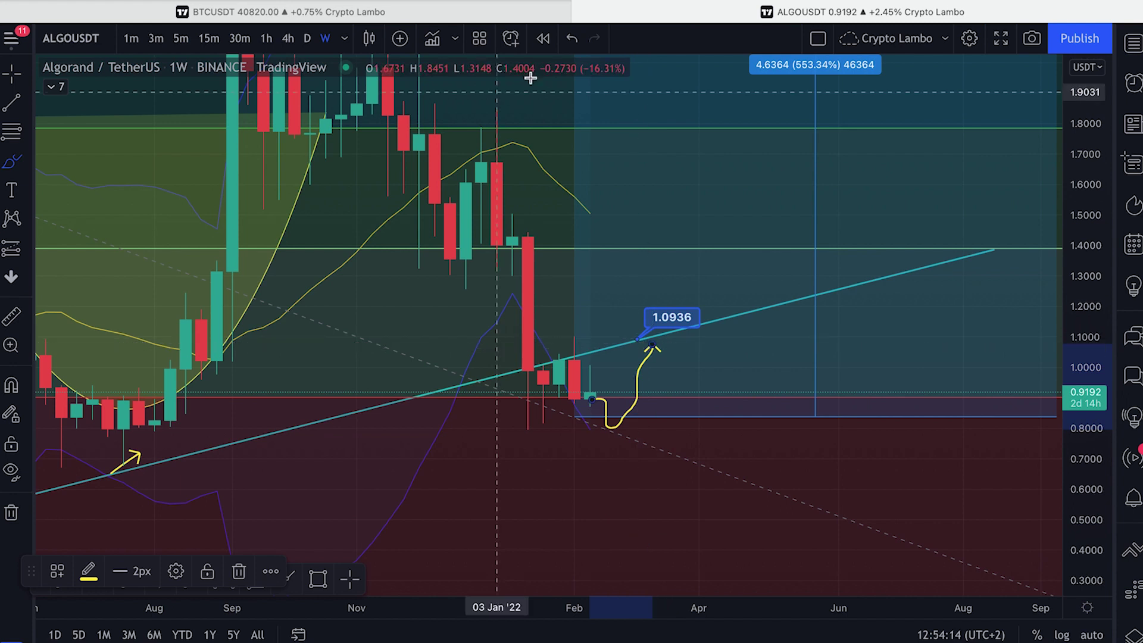
click(571, 38)
- Set the ALGOUSDT chart to the monthly interval
scroll(464, 102, down, 5)
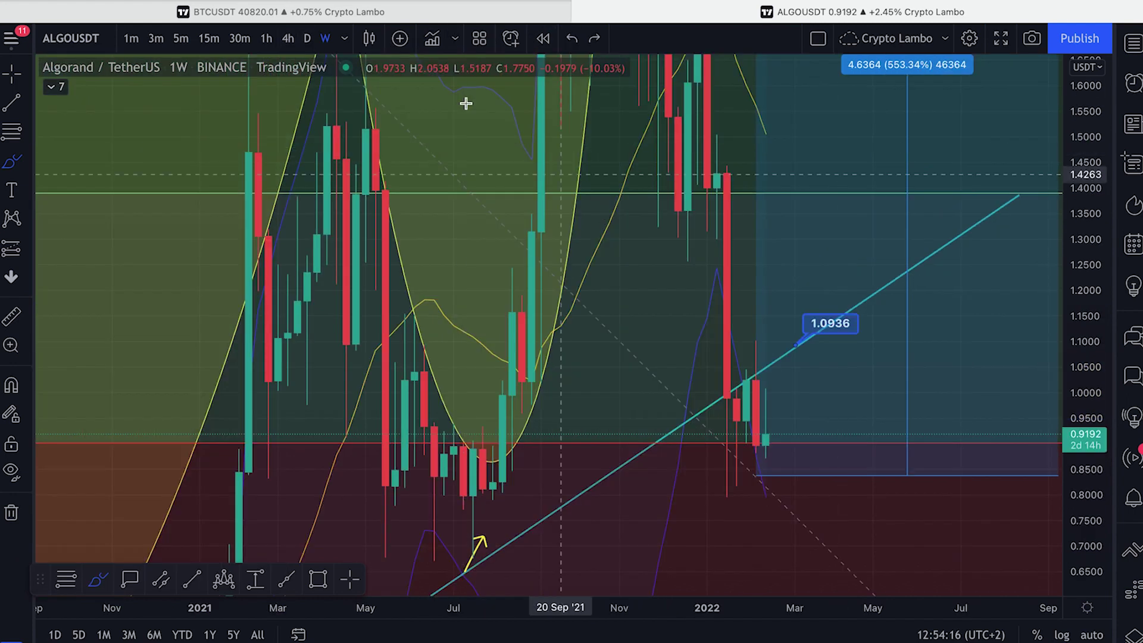
click(345, 39)
click(372, 503)
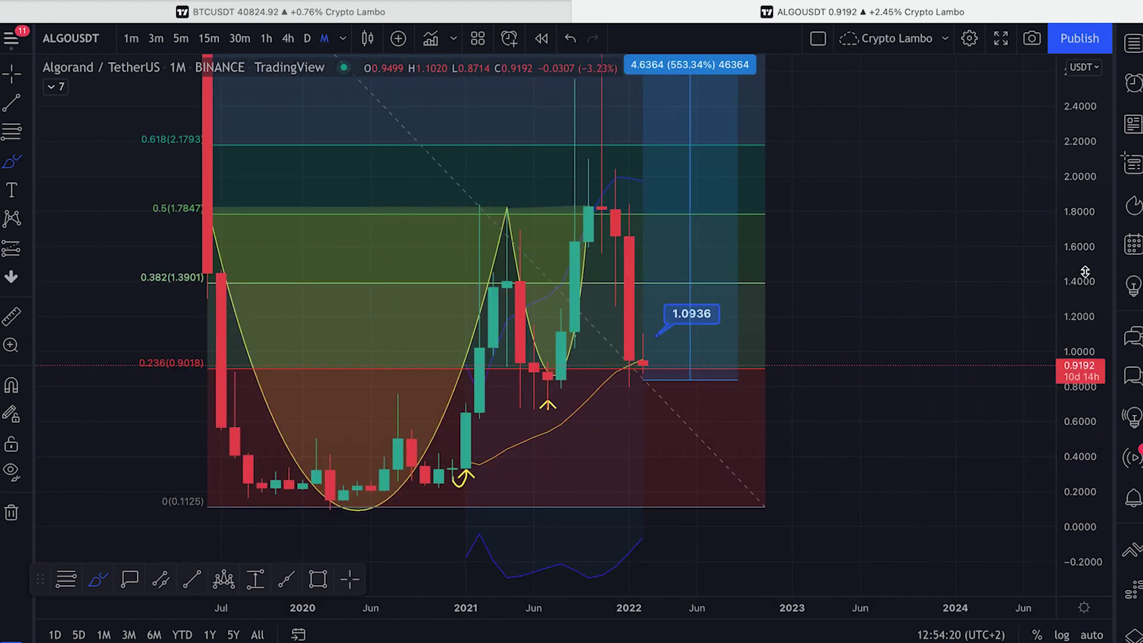
- Brush a projected fall from the February 2022 candle to the 0 Fibonacci level, with a short upward arrow at its end
drag(1084, 272, 1054, 342)
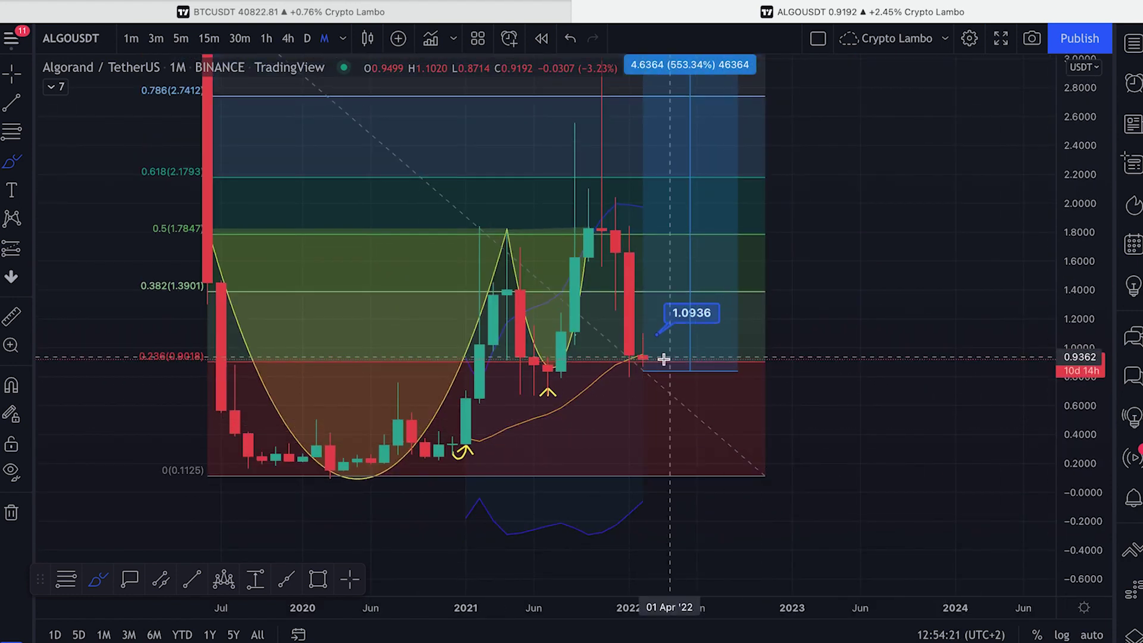
mouse_move(649, 359)
mouse_down()
mouse_move(671, 483)
mouse_move(684, 472)
mouse_up()
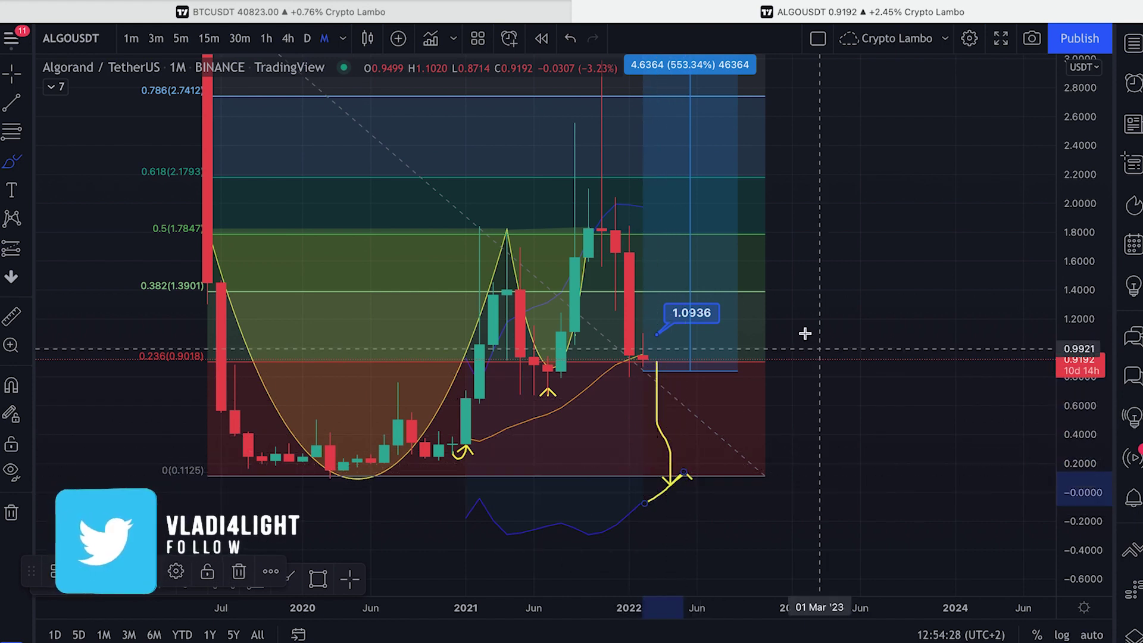
click(13, 79)
- Measure the price drop from the high at about 2.99 to the 0 Fibonacci level, and delete the measurement
drag(1051, 183, 1048, 286)
click(247, 582)
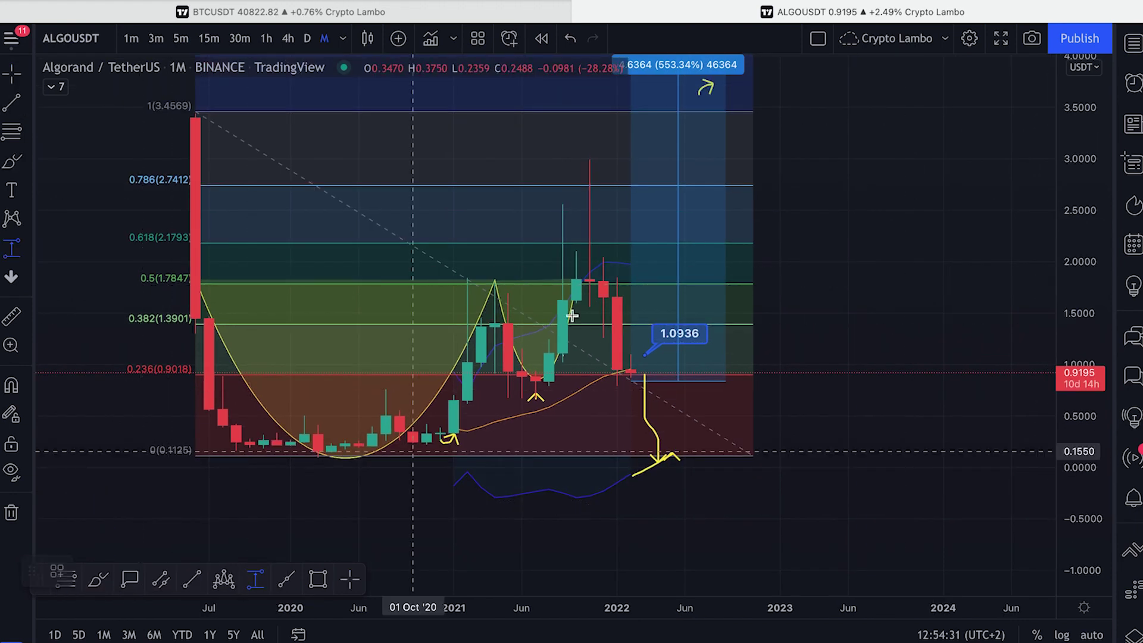
click(599, 160)
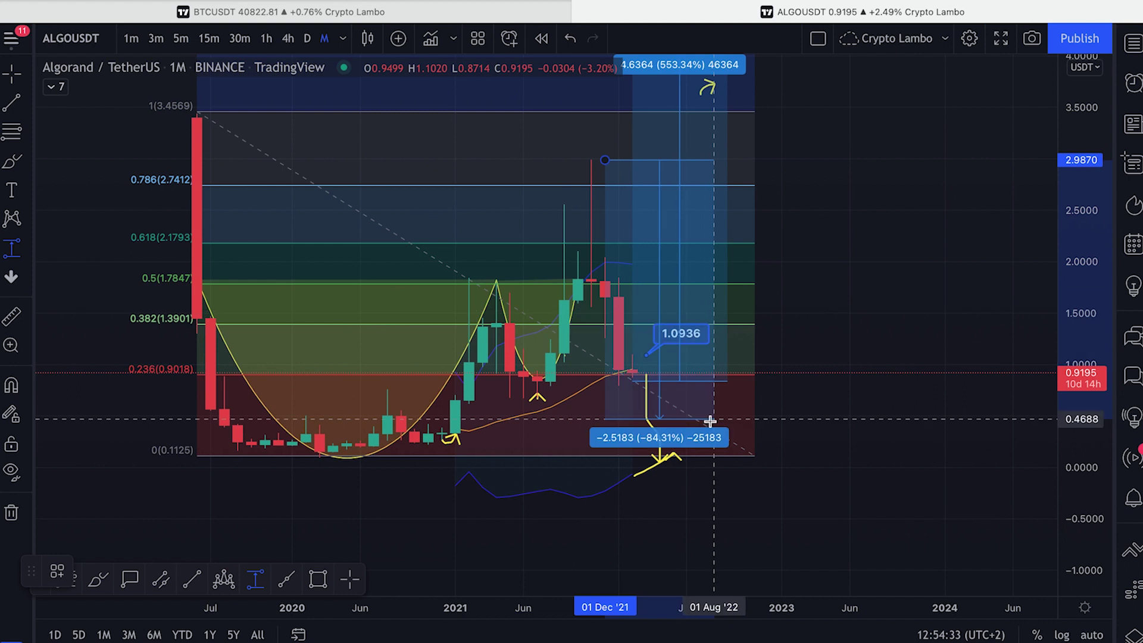
click(728, 455)
key(Delete)
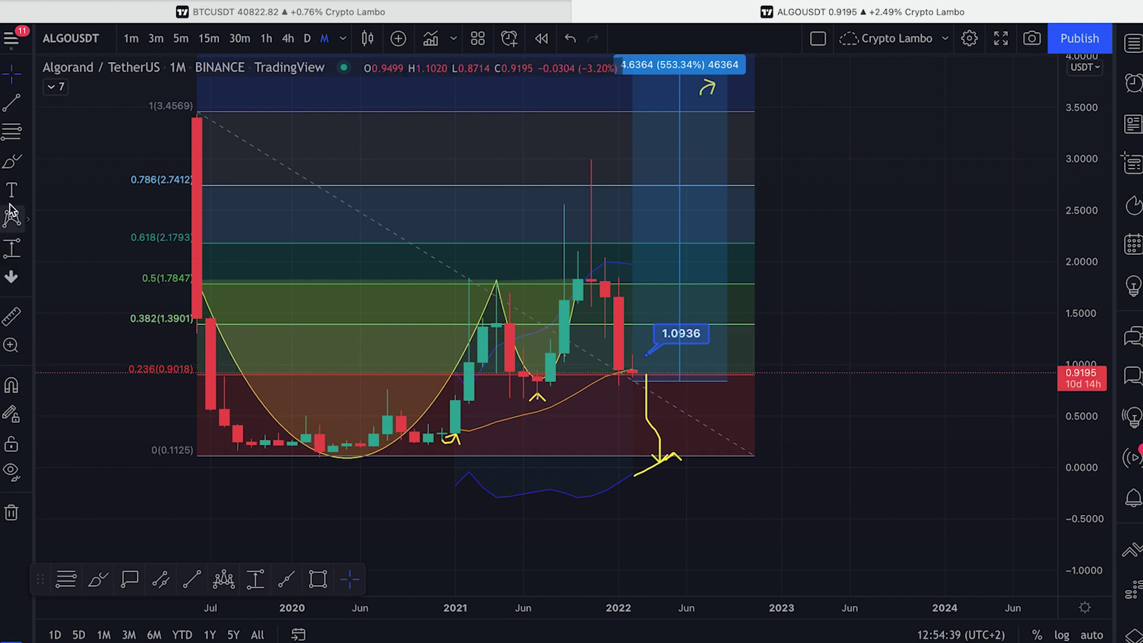
- Try circling the zone around the 0 Fibonacci level below the projected fall with the brush, and undo the stroke
drag(696, 446, 648, 463)
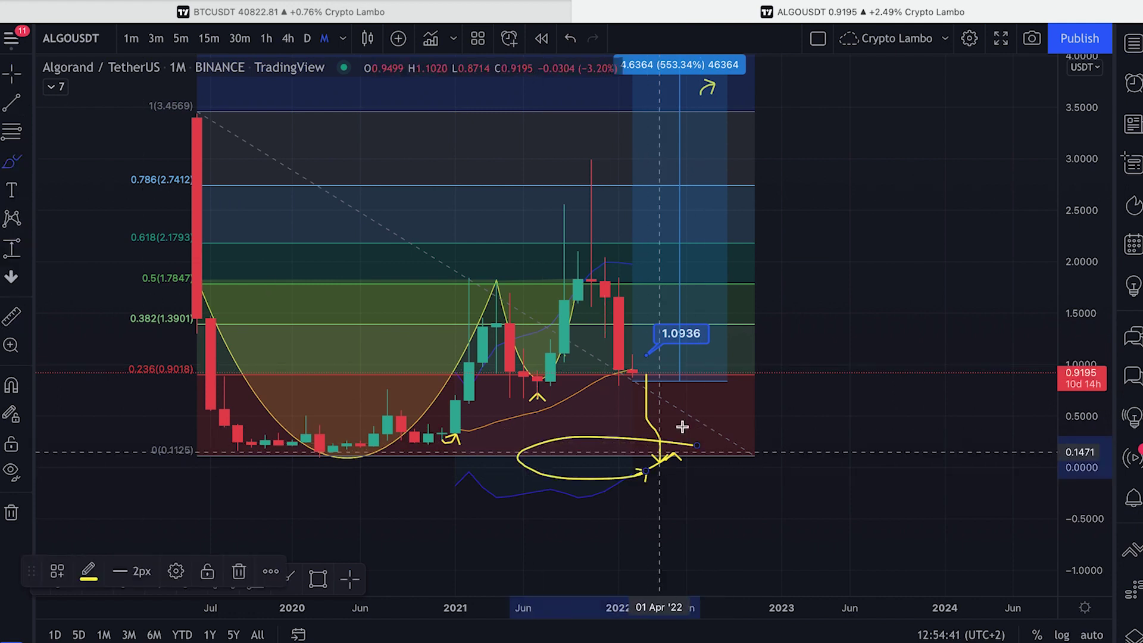
click(575, 41)
click(575, 42)
click(579, 43)
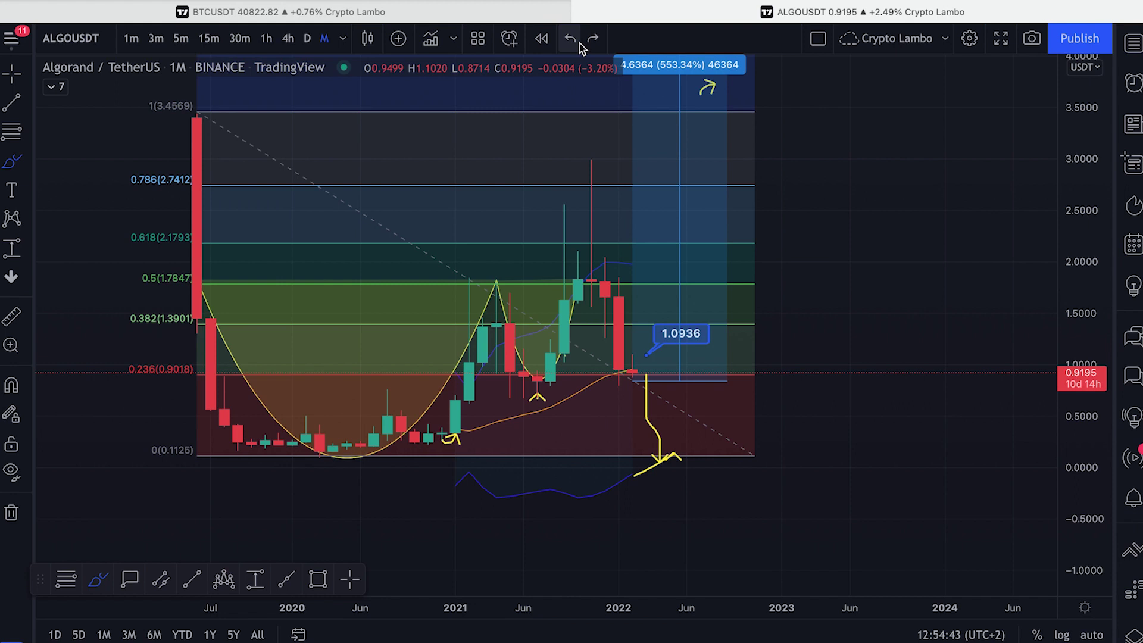
- Set the ALGOUSDT chart to the daily interval and show the hidden Pifagor_ALTS 3.5 strategy indicator
click(308, 38)
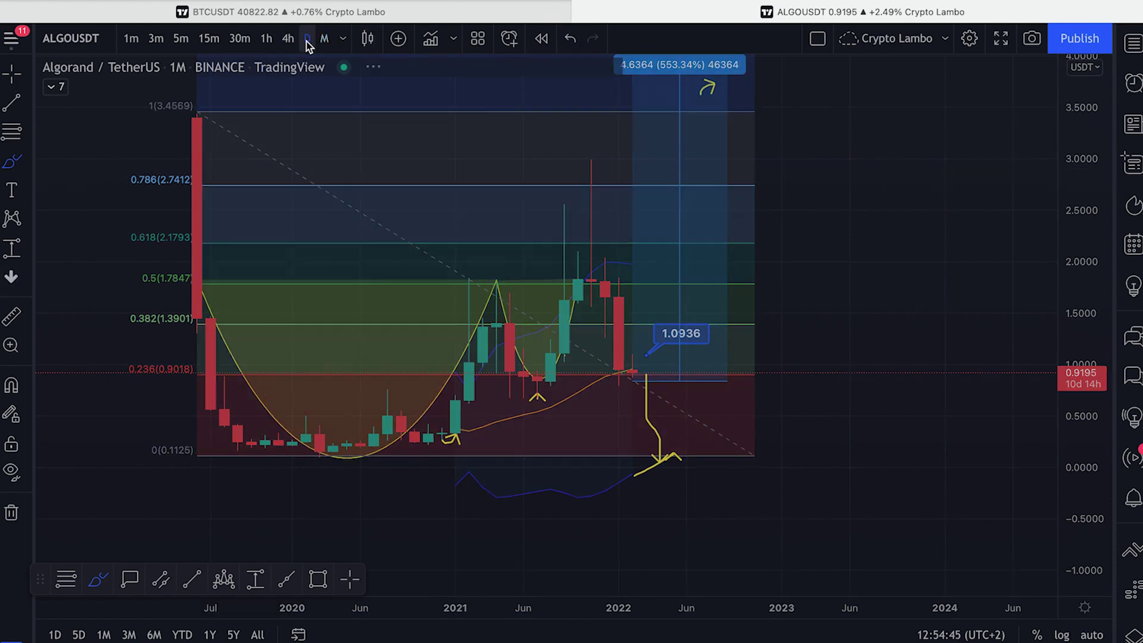
scroll(55, 91, down, 2)
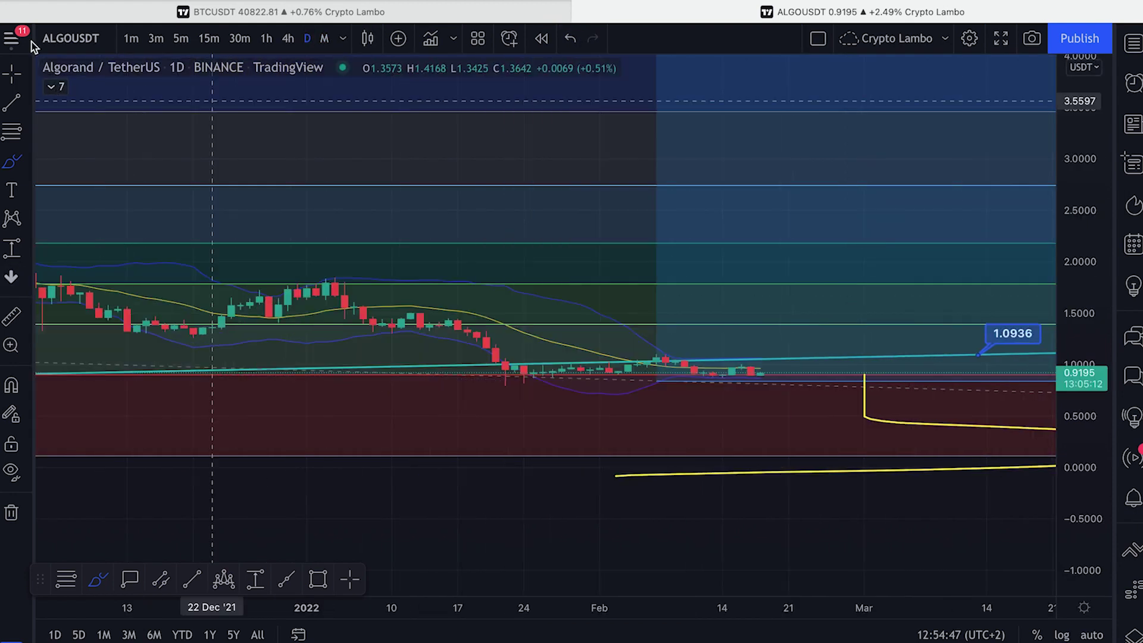
click(55, 89)
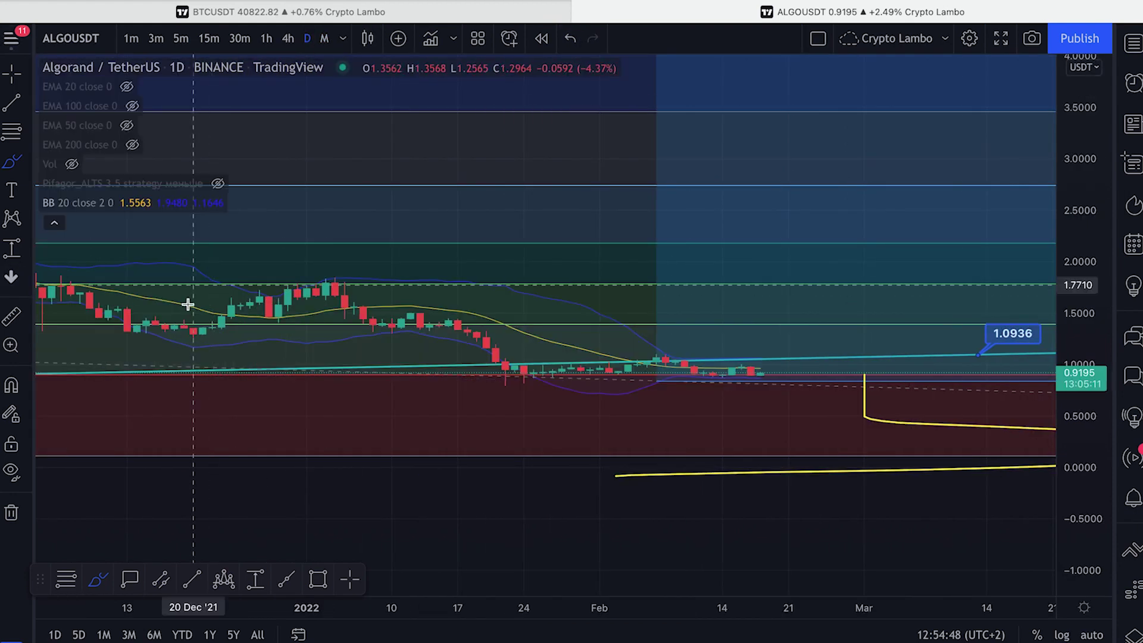
click(215, 184)
click(52, 223)
scroll(595, 298, down, 5)
drag(1069, 369, 1069, 262)
click(8, 81)
drag(557, 281, 243, 187)
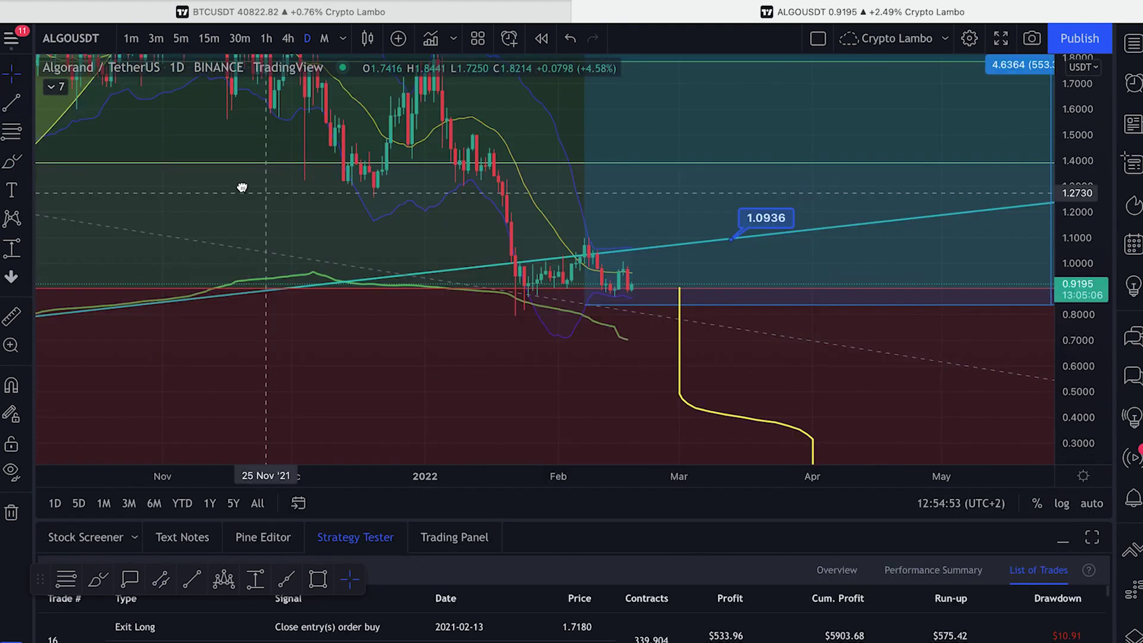
scroll(251, 194, up, 2)
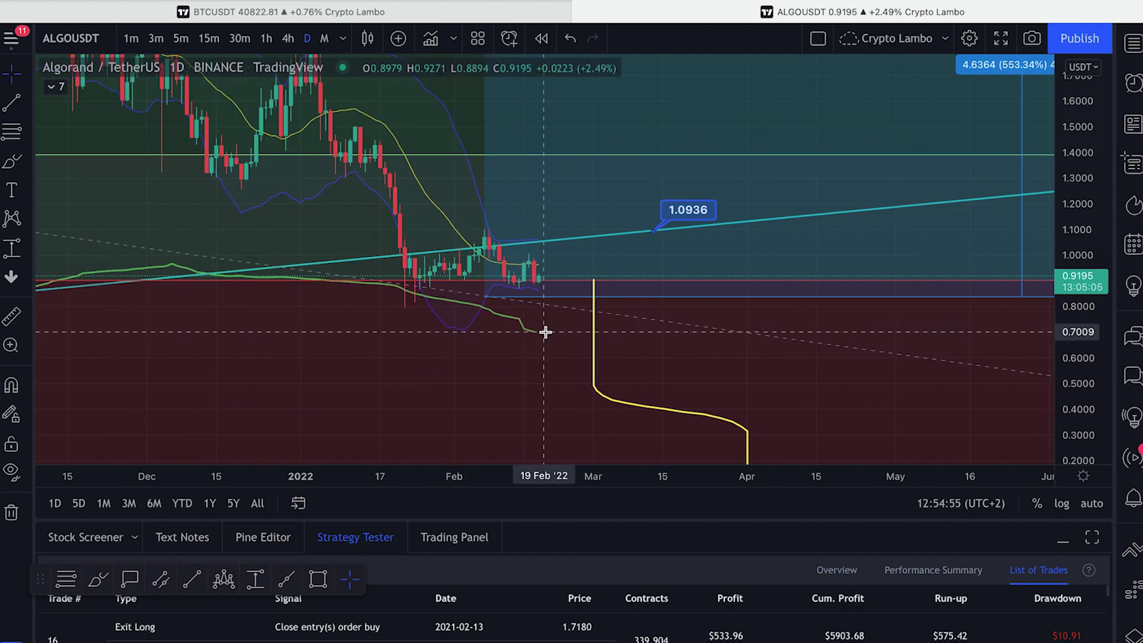
- Try a curved brush arrow dipping to about 0.60 beneath the July 2021 low, undoing the first stroke and redrawing it
scroll(546, 332, down, 5)
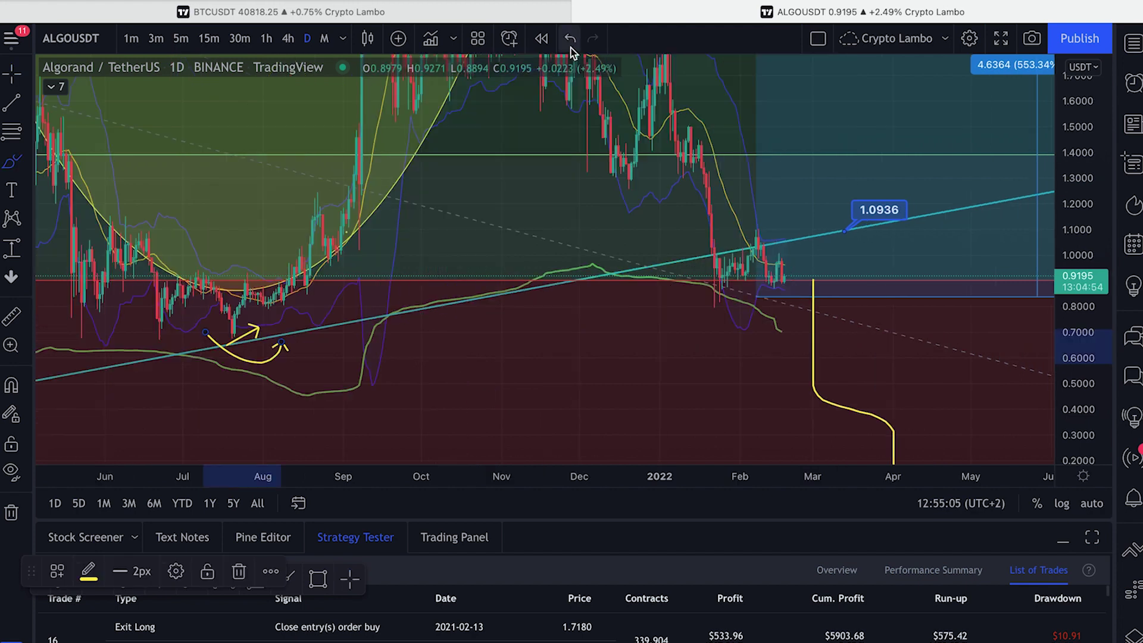
click(570, 43)
drag(206, 322, 281, 329)
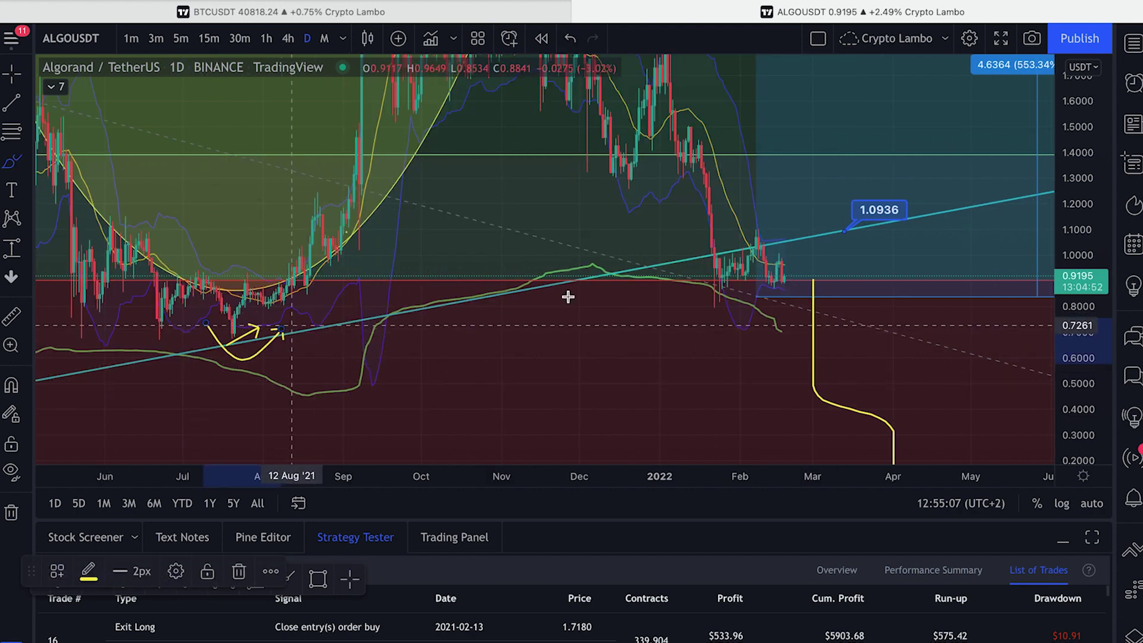
- Try brushing a February 2022 projection up to the trendline and down to about 0.70 with arrows at that level, and undo the recent strokes
drag(769, 330, 796, 334)
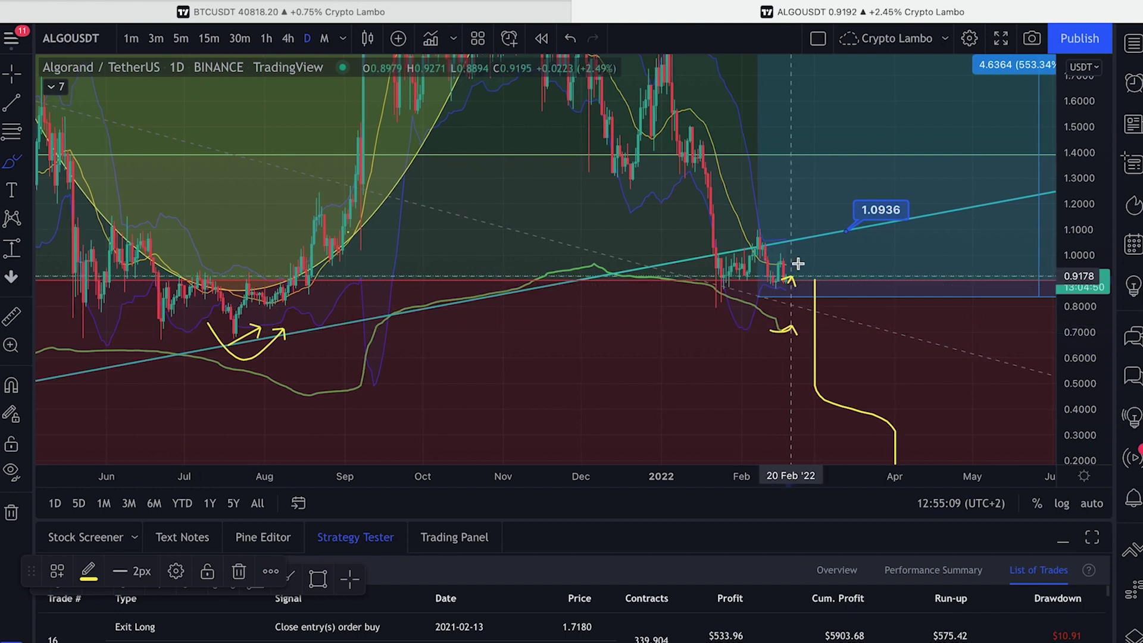
mouse_move(786, 283)
mouse_down()
mouse_move(812, 238)
mouse_move(830, 310)
mouse_up()
mouse_move(768, 331)
mouse_down()
mouse_move(853, 330)
mouse_move(980, 291)
mouse_move(1034, 89)
mouse_up()
scroll(852, 303, down, 3)
click(572, 39)
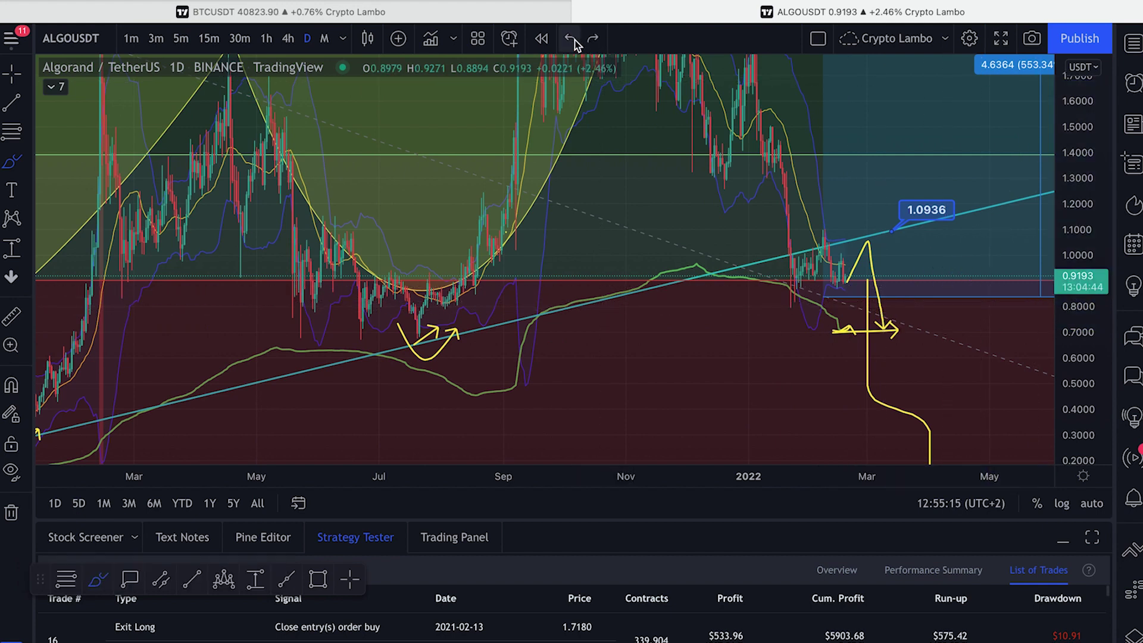
click(574, 40)
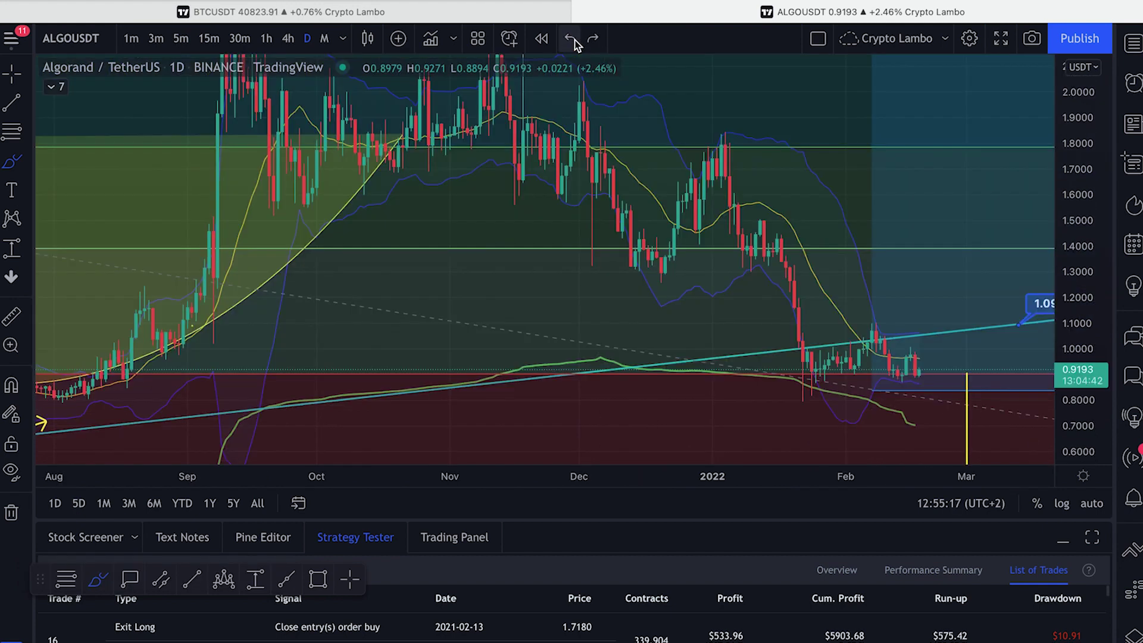
- Delete the brushed projected fall to the 0 Fibonacci level and the upward arrow at its end
click(13, 75)
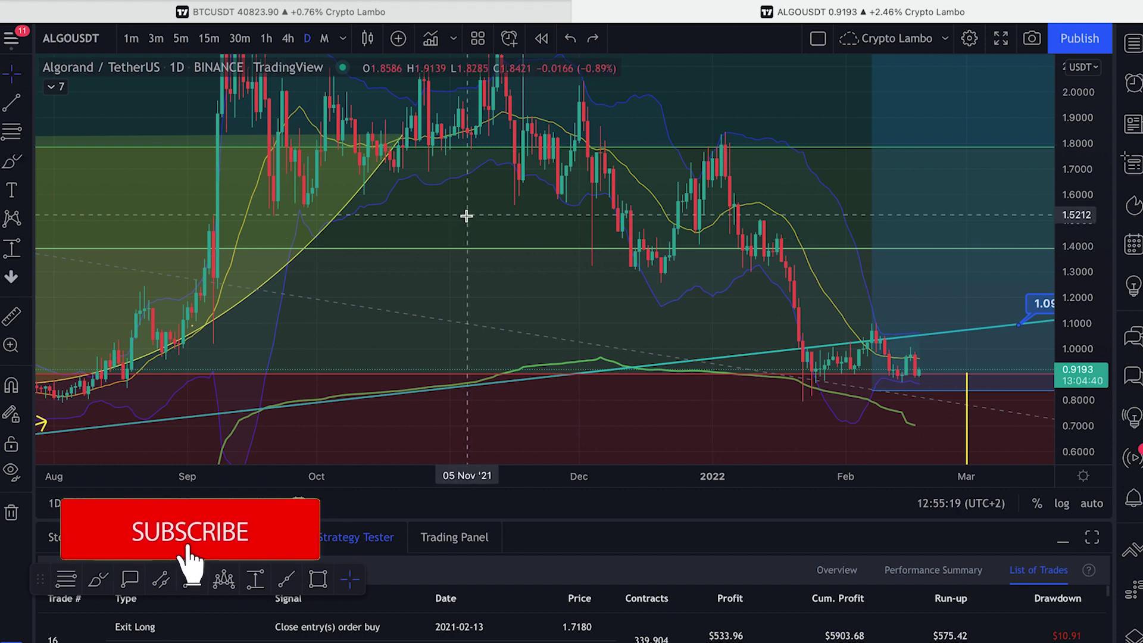
drag(467, 215, 308, 218)
scroll(739, 220, down, 3)
drag(1074, 173, 1070, 291)
drag(967, 243, 661, 215)
scroll(753, 383, down, 2)
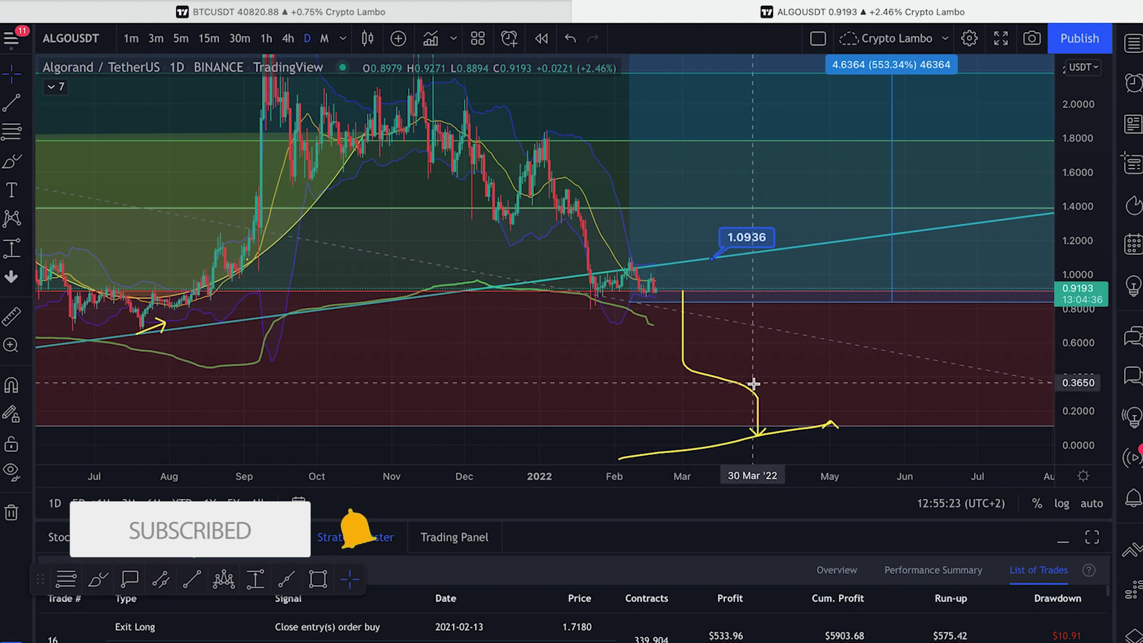
click(758, 401)
key(Delete)
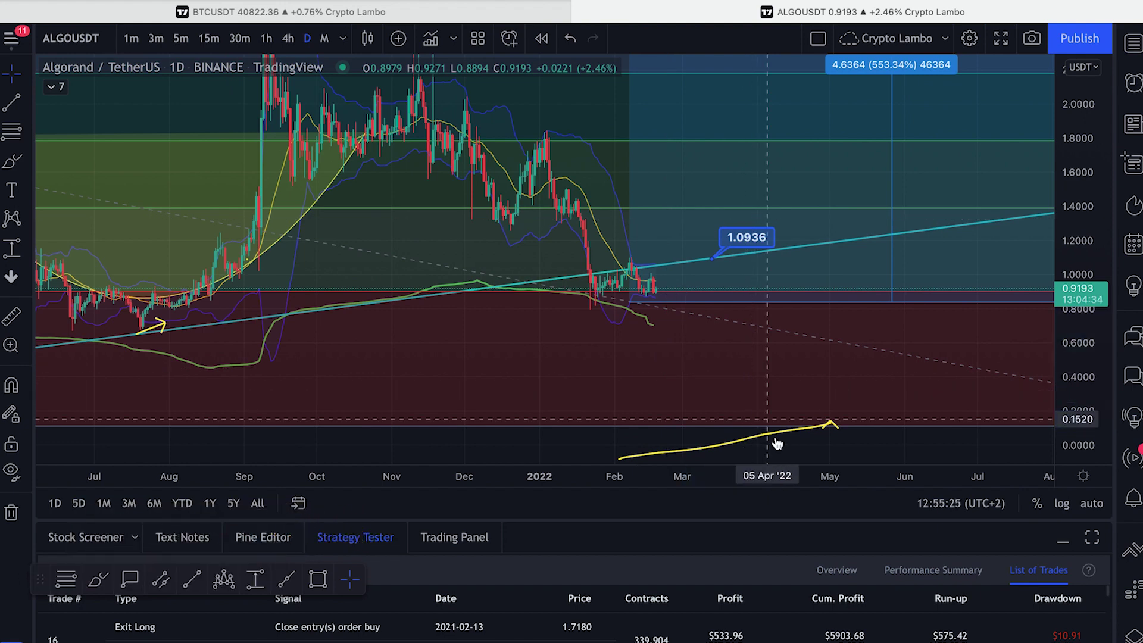
scroll(798, 370, down, 5)
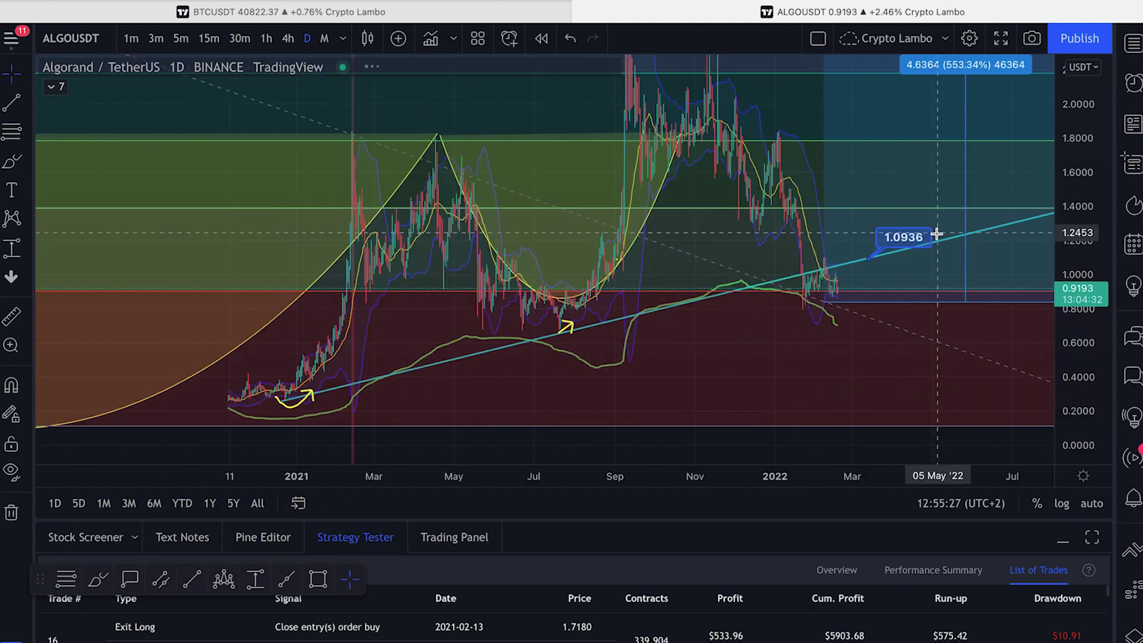
- Set the chart to the monthly interval and examine the full price history against the Fibonacci levels up to 1.618
drag(1078, 156, 1078, 321)
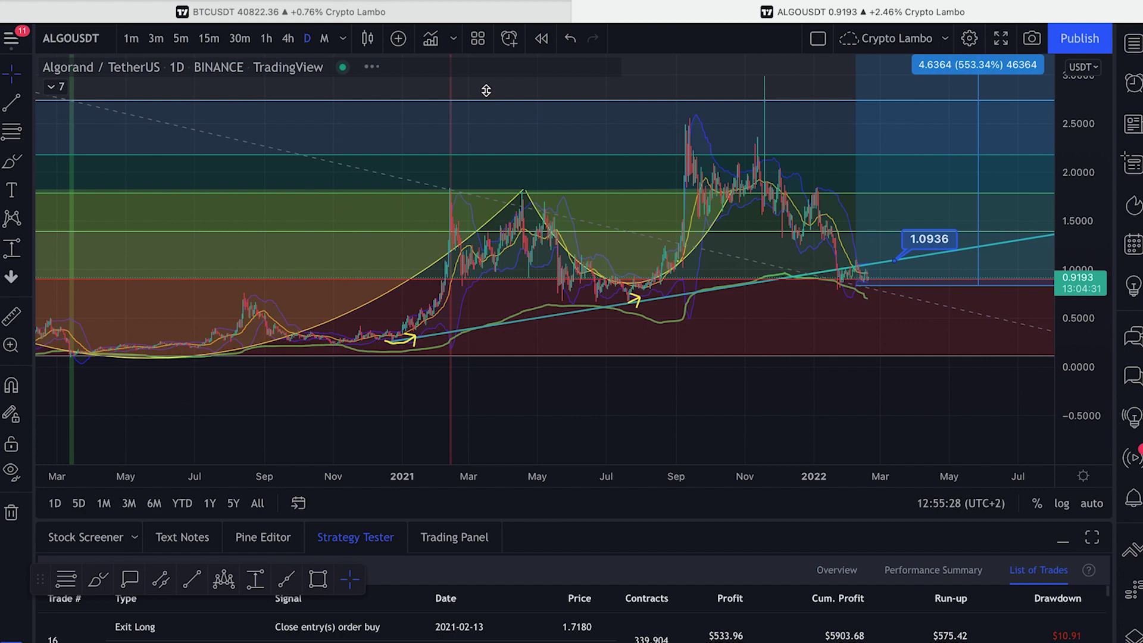
click(324, 38)
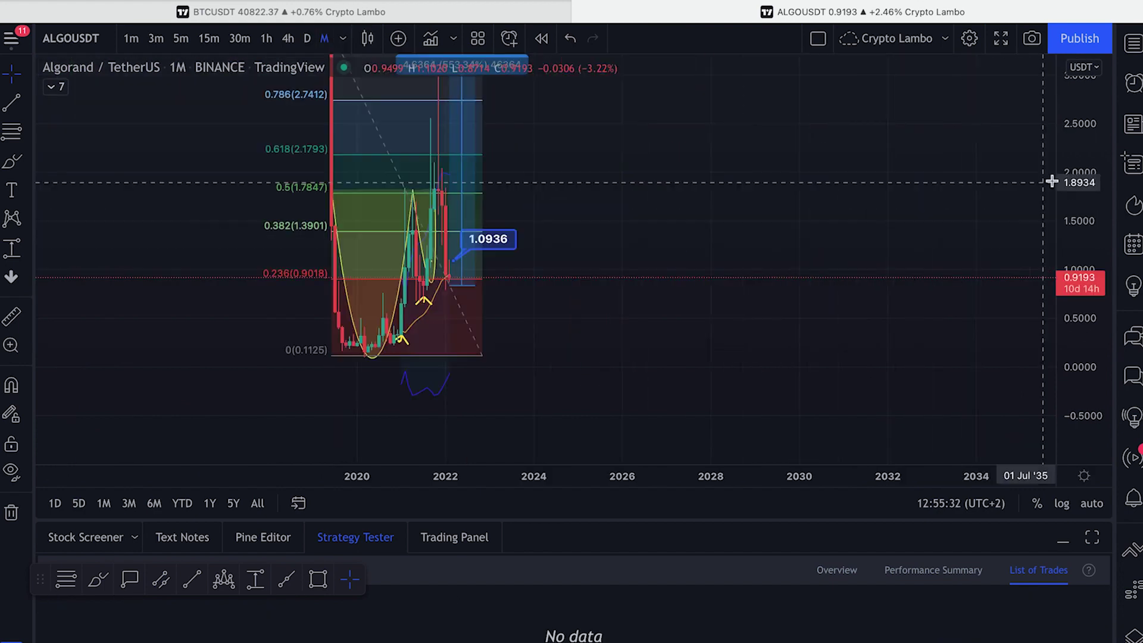
drag(1083, 206, 1081, 304)
scroll(774, 256, up, 3)
drag(582, 212, 903, 311)
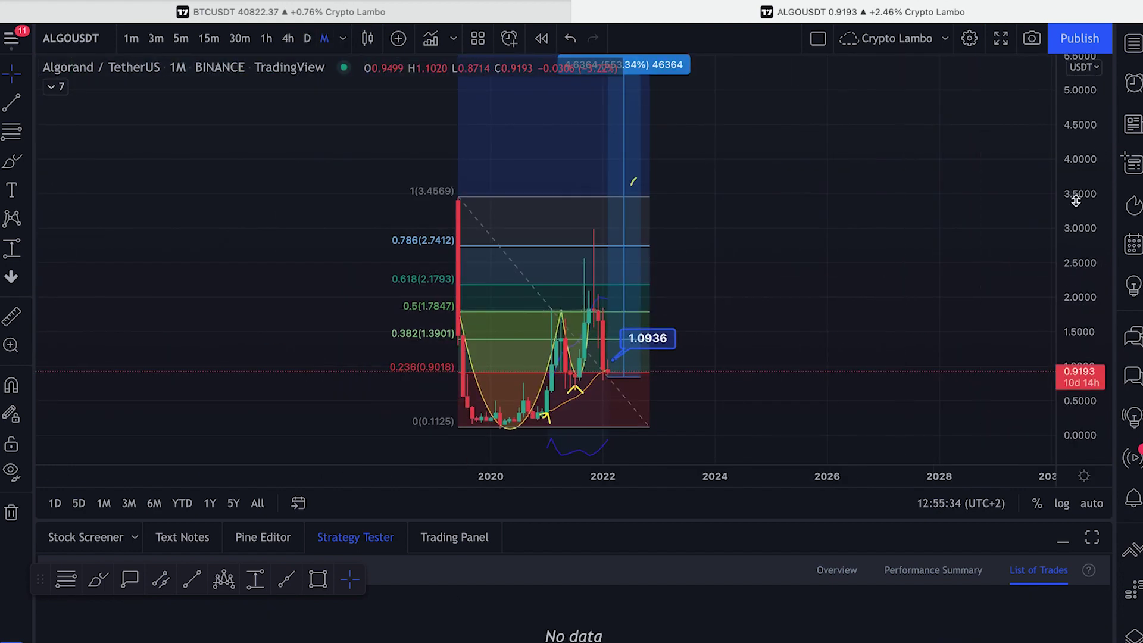
drag(1076, 200, 903, 299)
scroll(748, 306, up, 4)
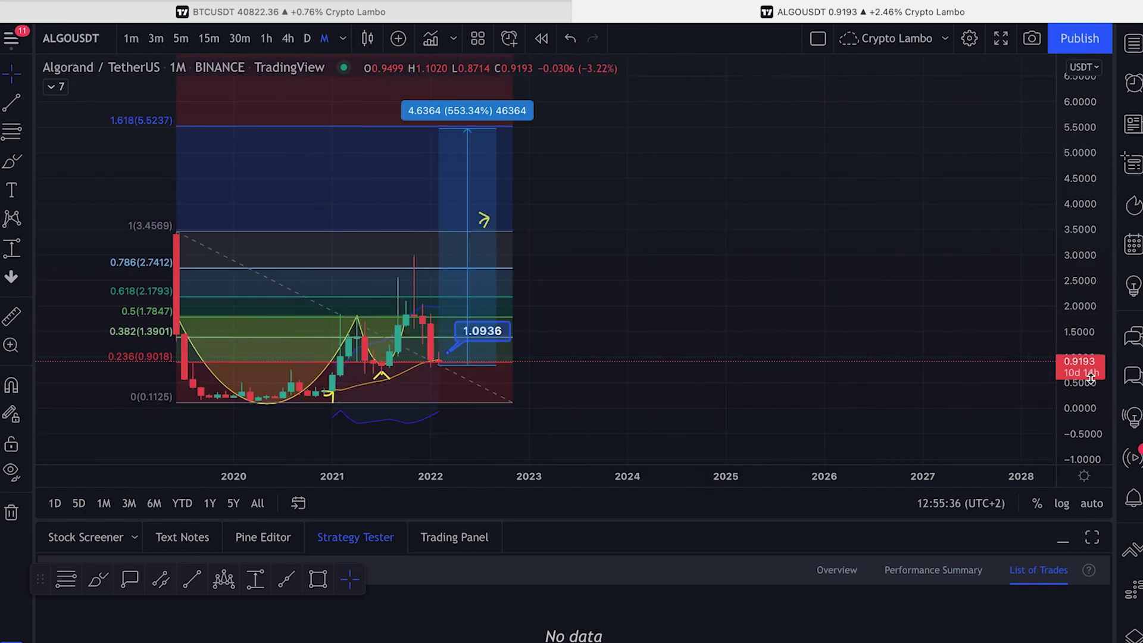
drag(1092, 379, 1082, 262)
scroll(714, 320, up, 3)
drag(681, 320, 858, 196)
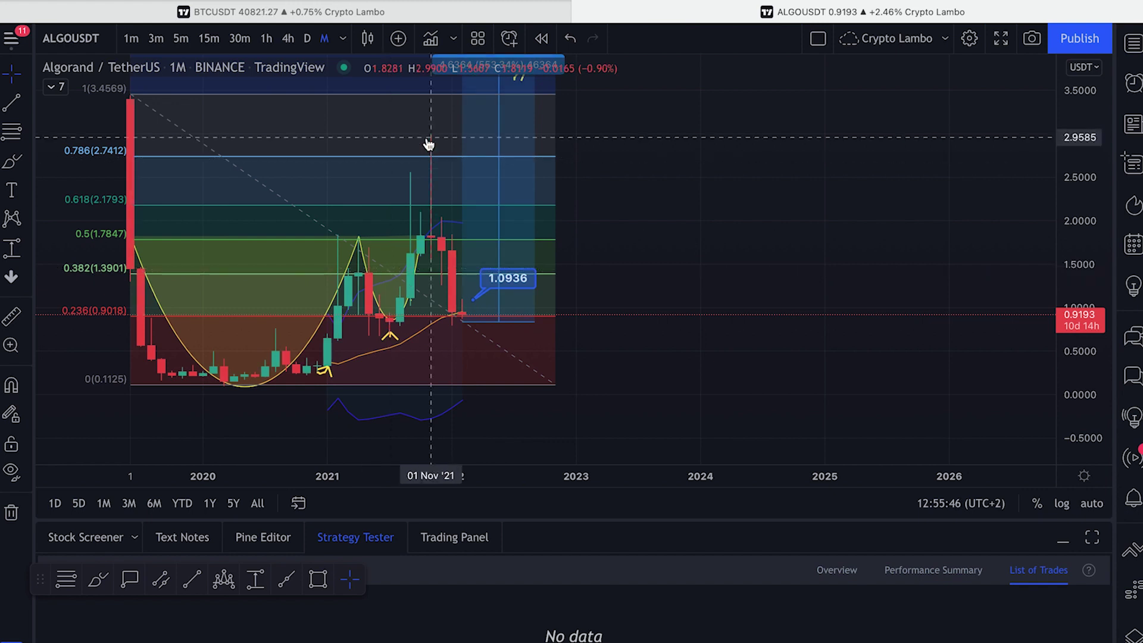
scroll(152, 125, down, 1)
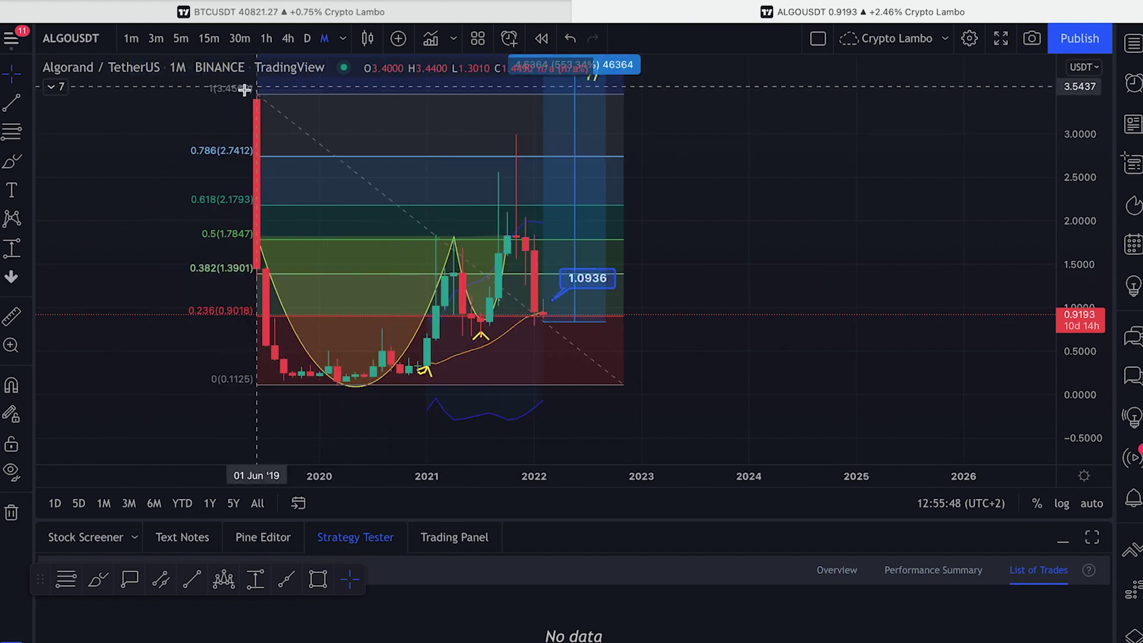